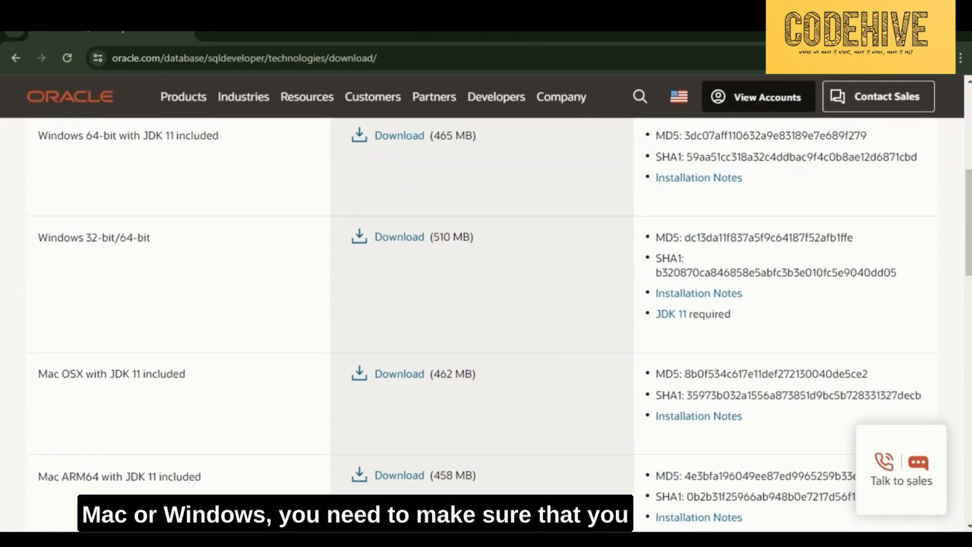
- Request the 465 MB Windows 64-bit SQL Developer download that includes JDK 11
{"action": "scroll", "coordinate": [486, 304], "scroll_direction": "up", "scroll_amount": 3}
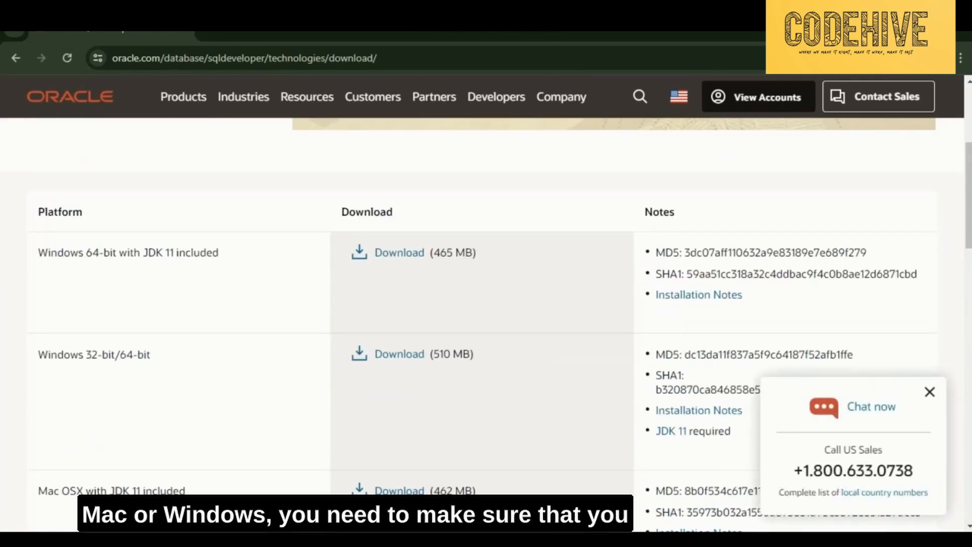
{"action": "left_click_drag", "start_coordinate": [143, 252], "coordinate": [219, 252]}
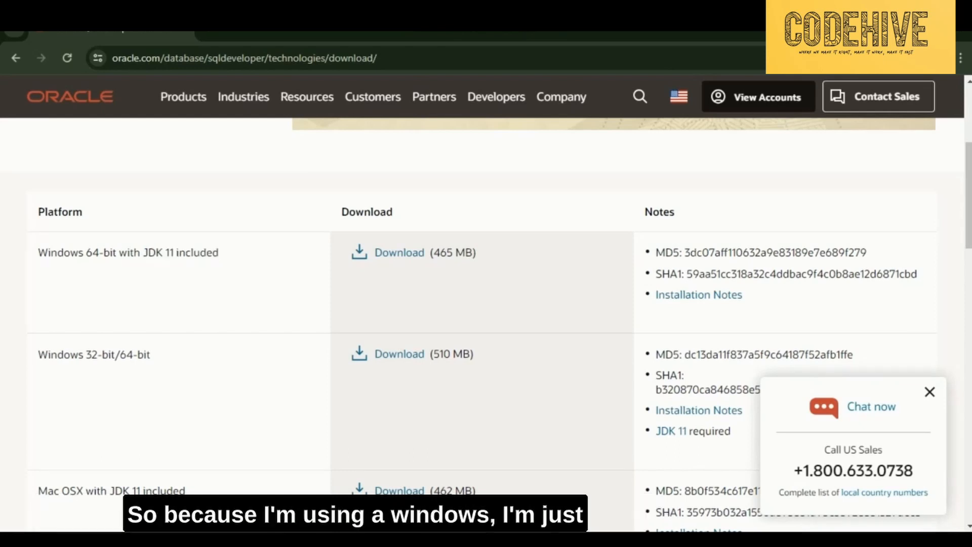
{"action": "left_click", "coordinate": [399, 252]}
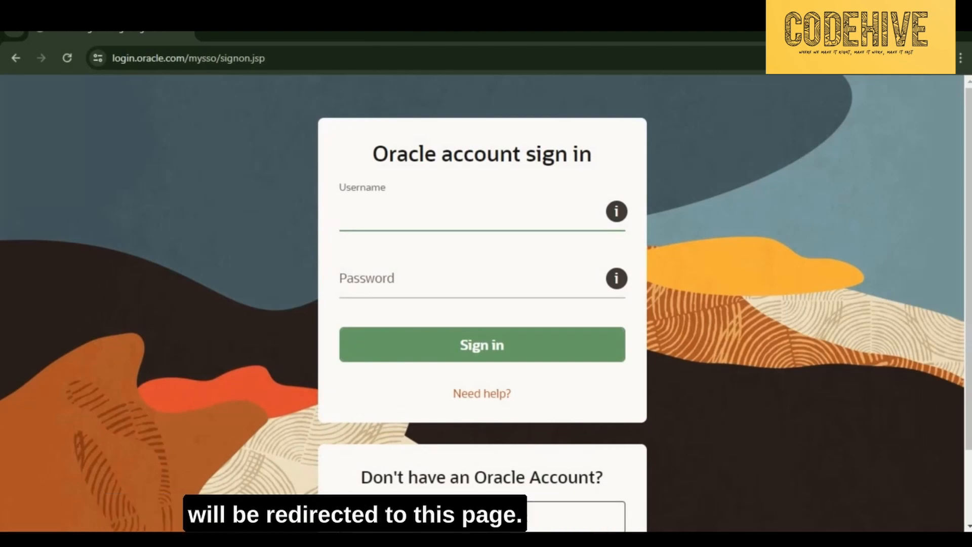
- Open the Create Your Oracle Account form from the sign-in page
{"action": "scroll", "coordinate": [482, 304], "scroll_direction": "down", "scroll_amount": 2}
{"action": "scroll", "coordinate": [482, 304], "scroll_direction": "up", "scroll_amount": 2}
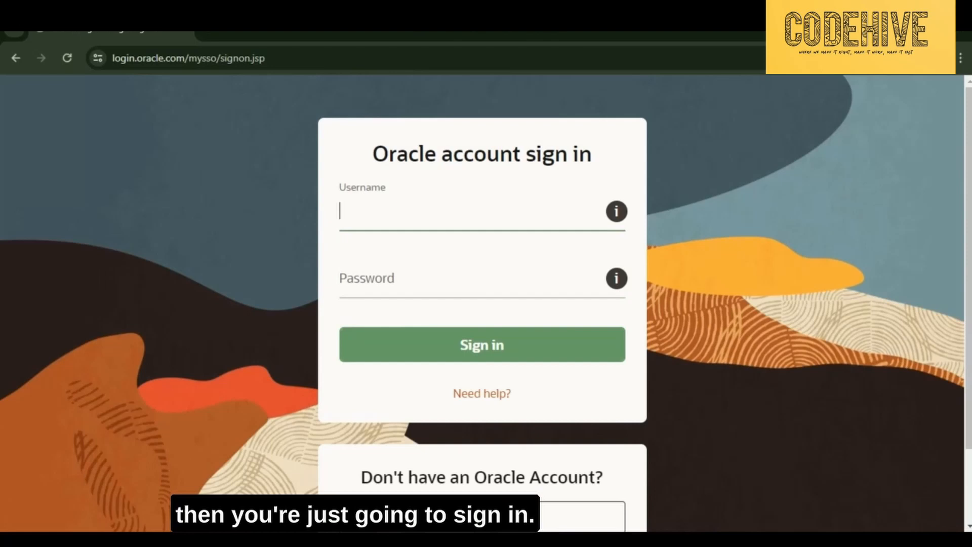
{"action": "scroll", "coordinate": [482, 303], "scroll_direction": "down", "scroll_amount": 2}
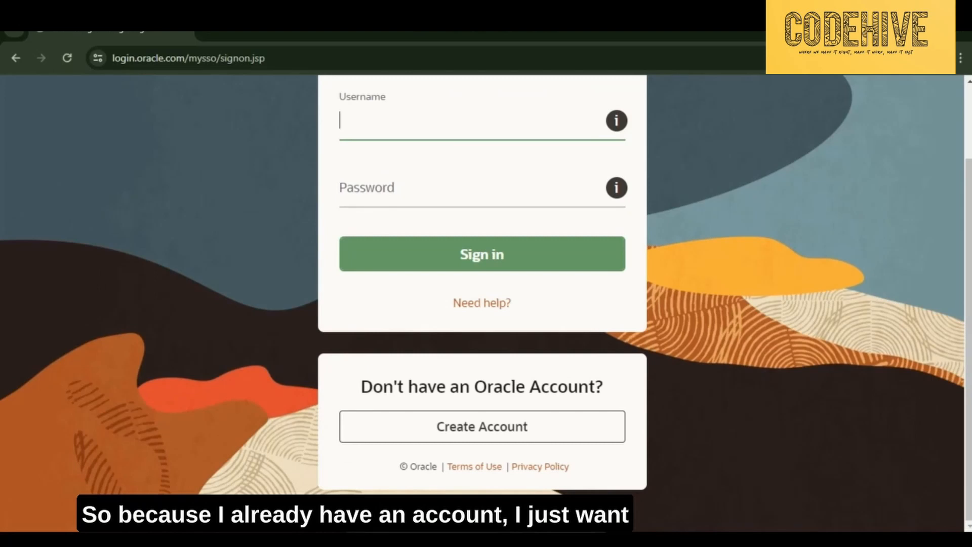
{"action": "left_click", "coordinate": [482, 426]}
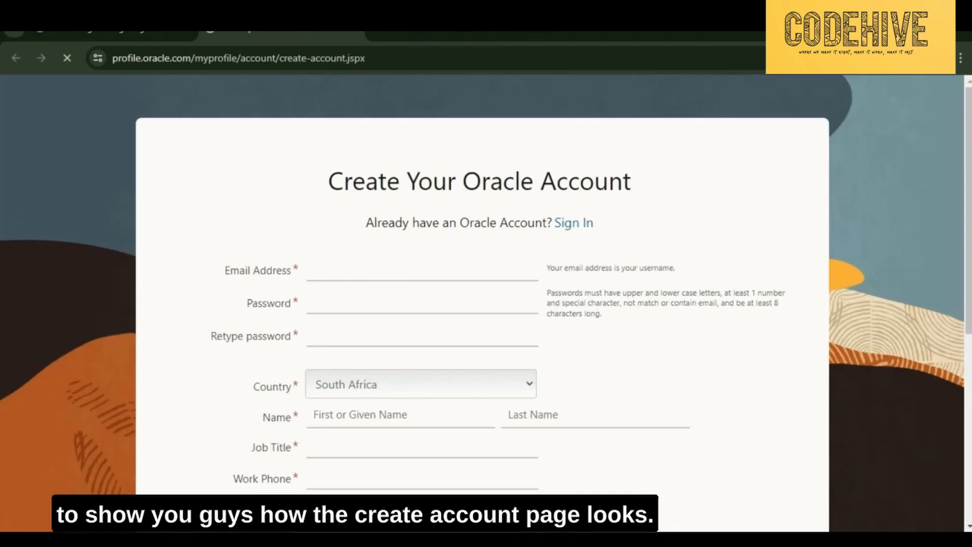
{"action": "scroll", "coordinate": [482, 303], "scroll_direction": "down", "scroll_amount": 6}
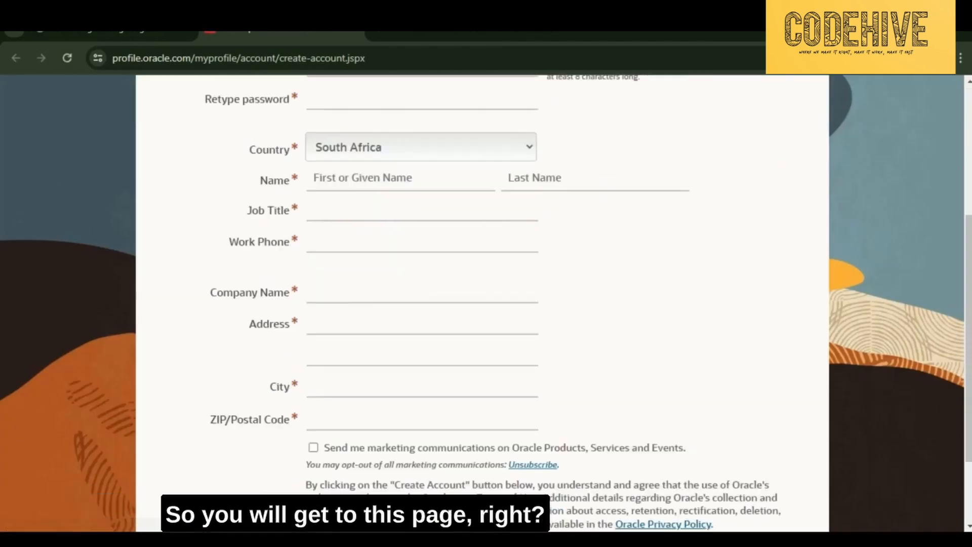
{"action": "scroll", "coordinate": [482, 304], "scroll_direction": "up", "scroll_amount": 6}
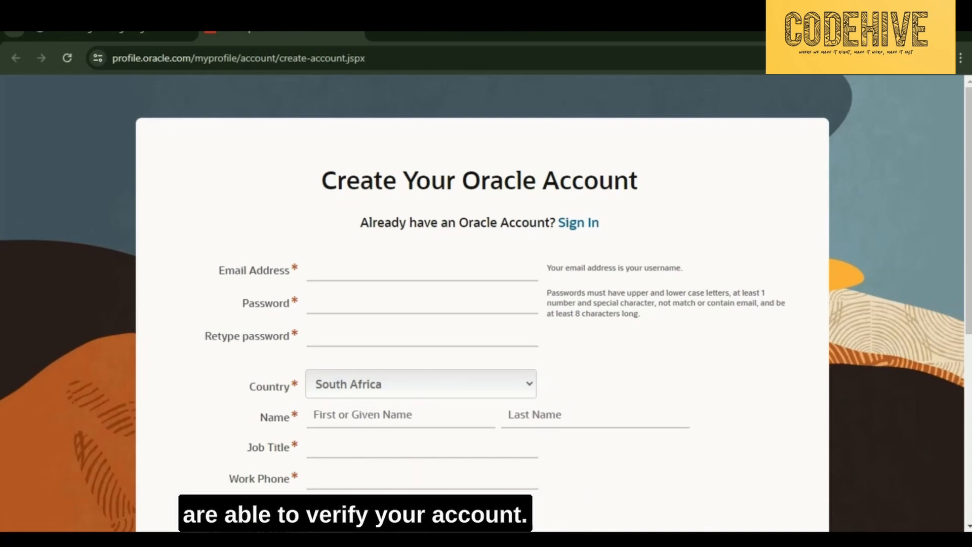
{"action": "scroll", "coordinate": [481, 304], "scroll_direction": "down", "scroll_amount": 3}
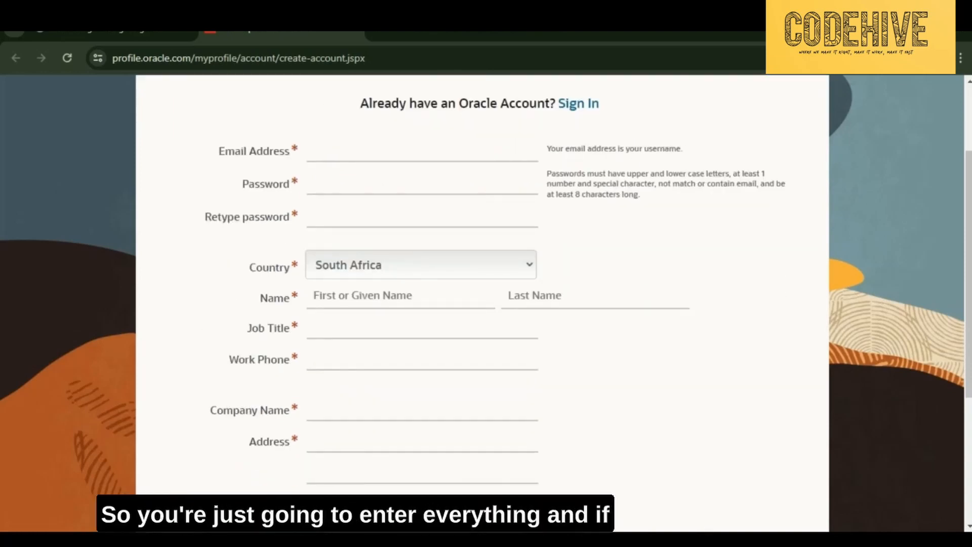
{"action": "scroll", "coordinate": [481, 304], "scroll_direction": "down", "scroll_amount": 3}
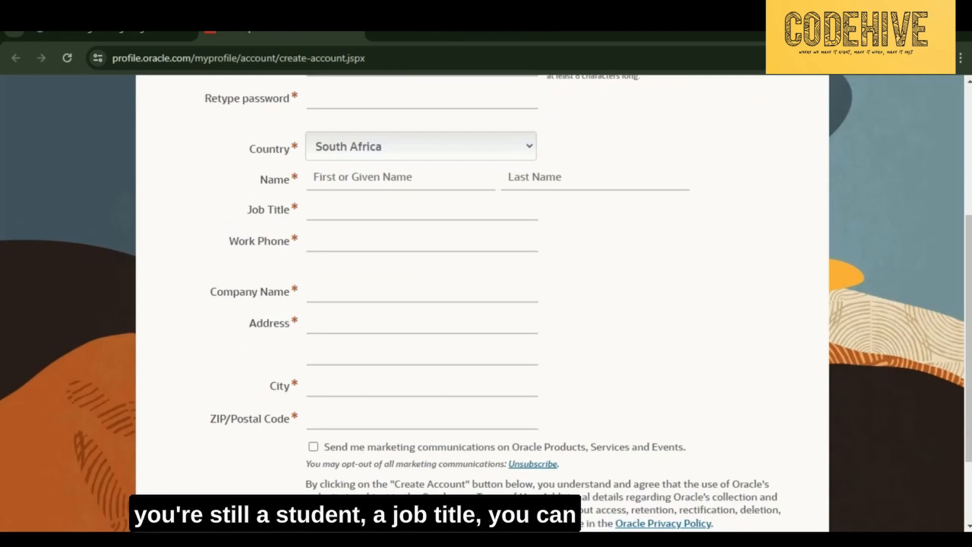
{"action": "left_click", "coordinate": [420, 206]}
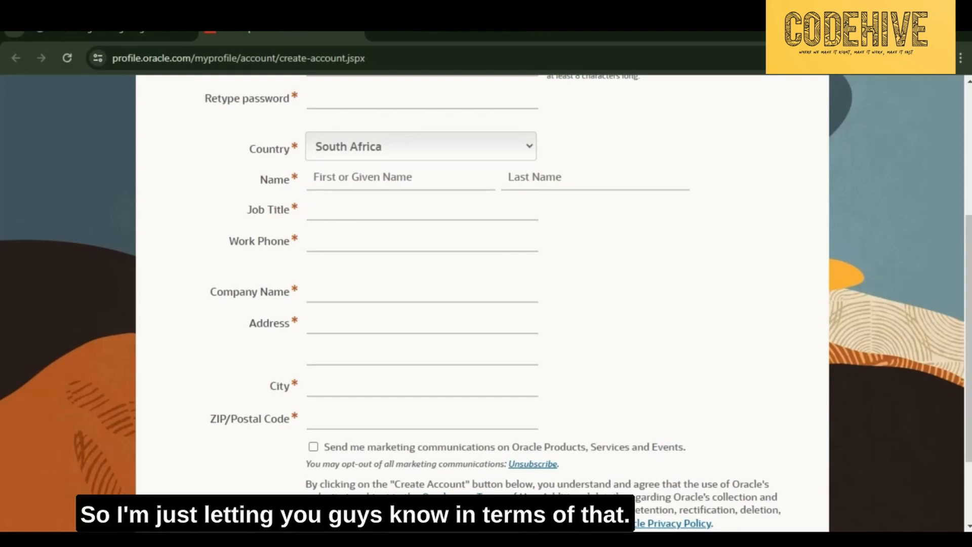
{"action": "scroll", "coordinate": [482, 304], "scroll_direction": "down", "scroll_amount": 2}
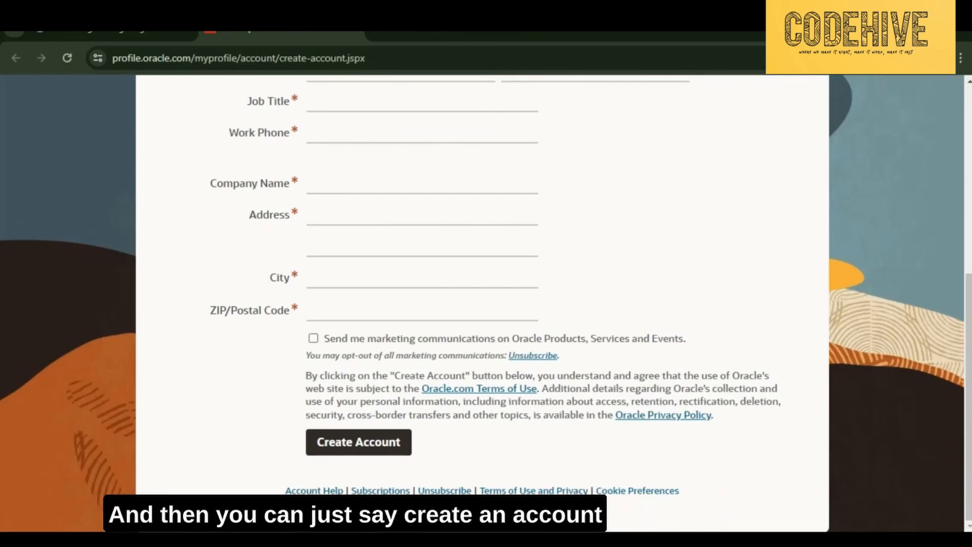
{"action": "scroll", "coordinate": [482, 304], "scroll_direction": "up", "scroll_amount": 5}
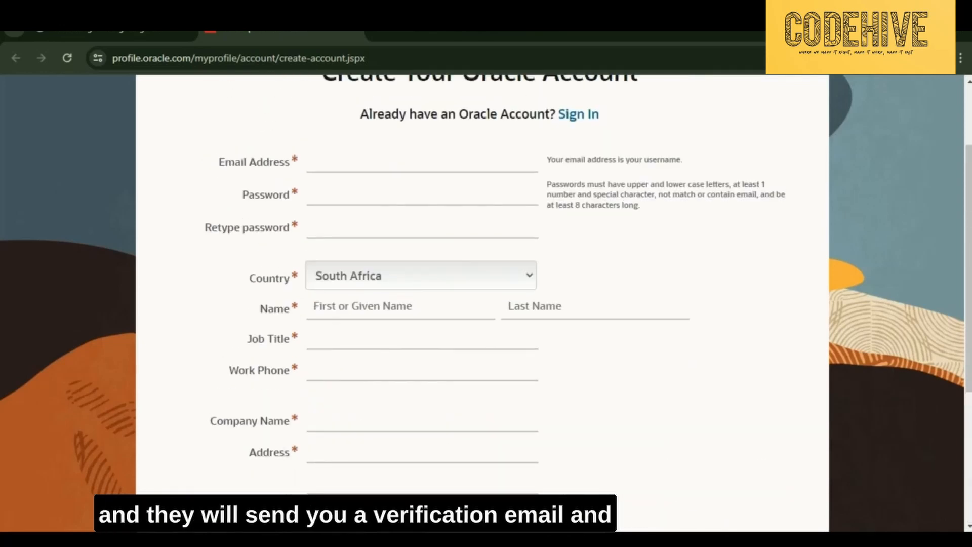
{"action": "scroll", "coordinate": [482, 304], "scroll_direction": "up", "scroll_amount": 2}
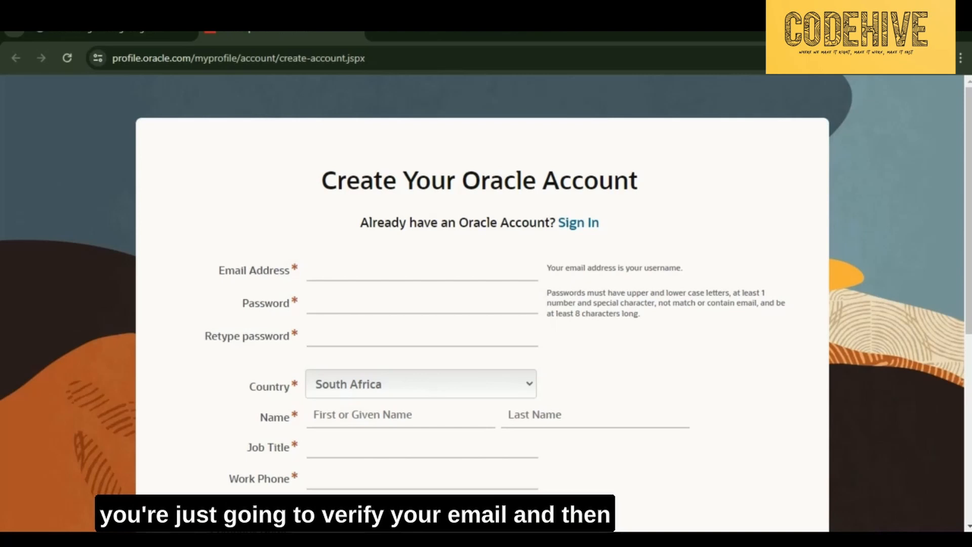
{"action": "key", "text": "alt+Left"}
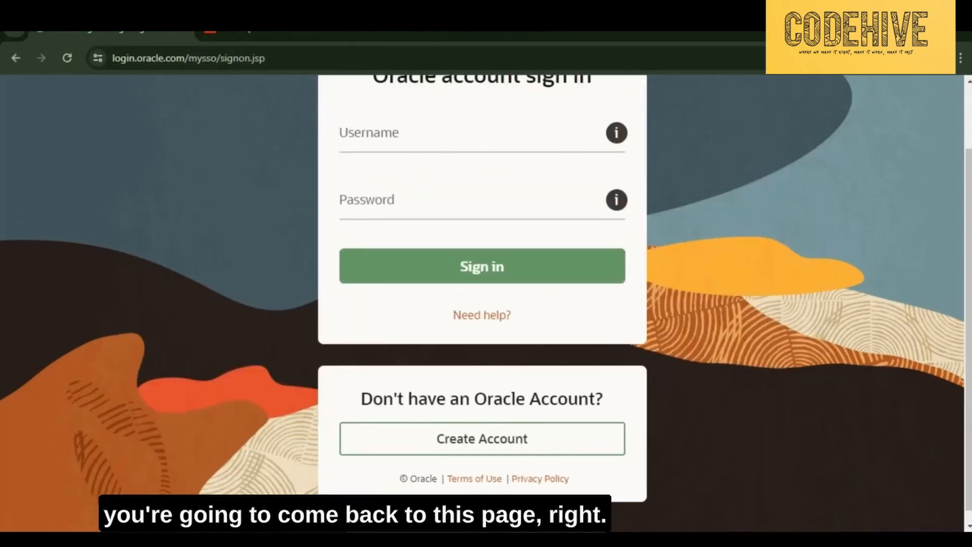
- Scroll back up the Oracle account sign-in page
{"action": "scroll", "coordinate": [482, 304], "scroll_direction": "up", "scroll_amount": 2}
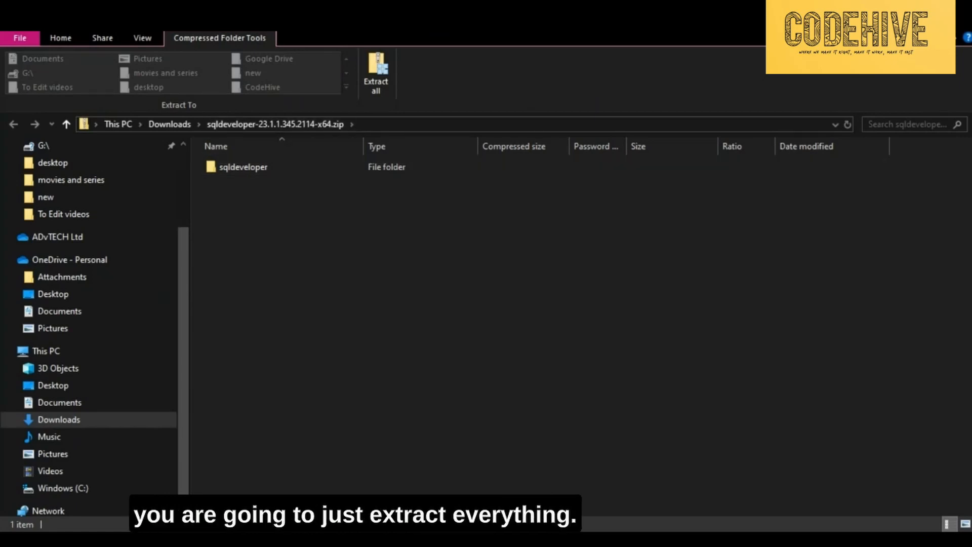
- Extract the SQL Developer zip to its suggested Downloads folder and open the sqldeveloper folder
{"action": "left_click", "coordinate": [376, 73]}
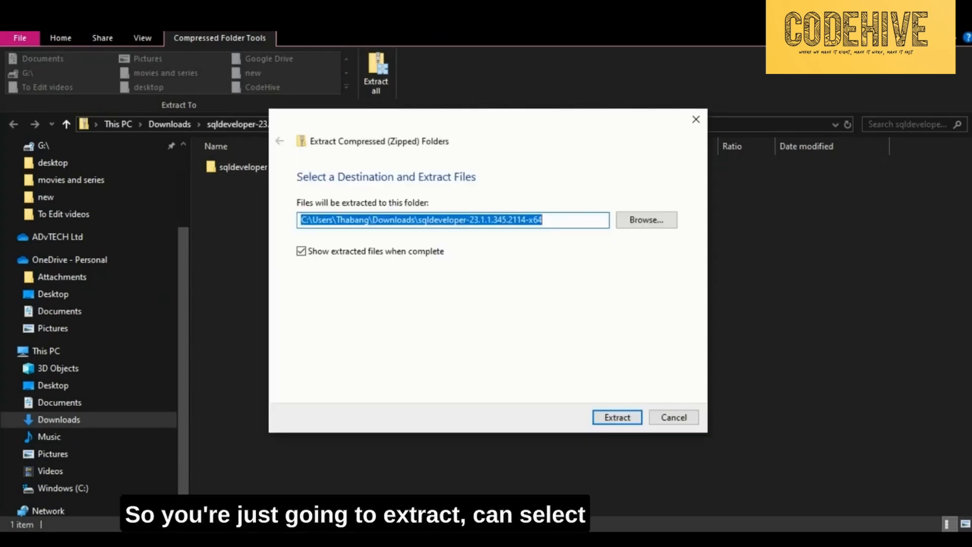
{"action": "key", "text": "Return"}
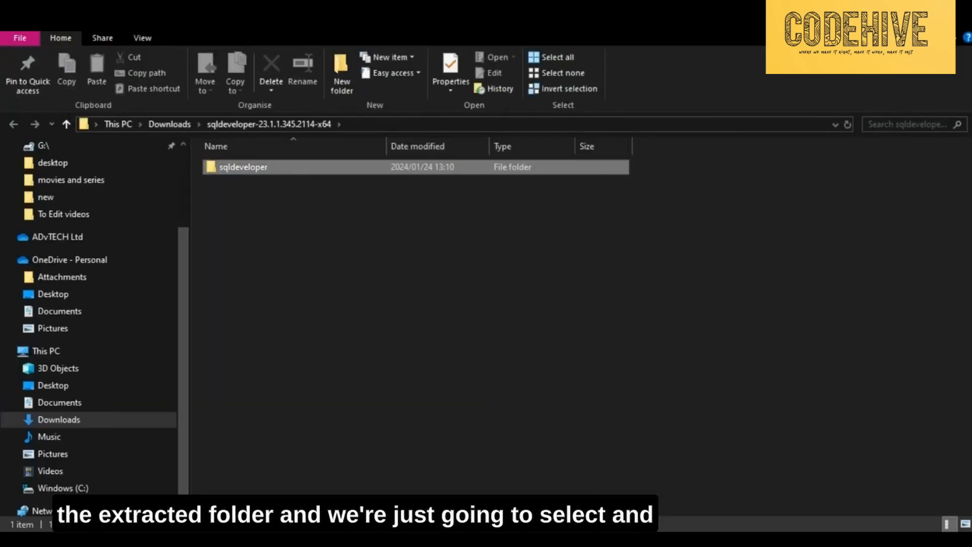
{"action": "double_click", "coordinate": [243, 167]}
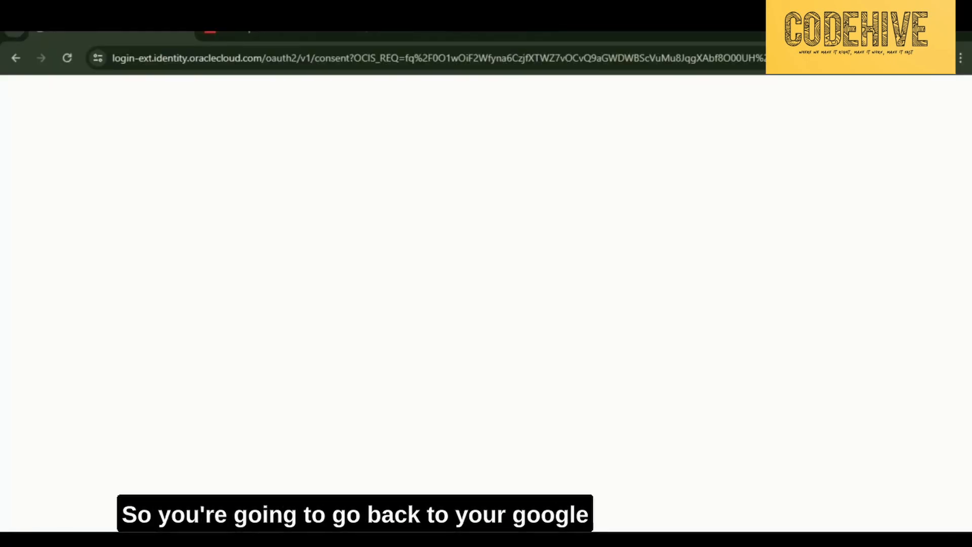
- Search Google in a new tab for 'oracle database 21c xe download'
{"action": "key", "text": "ctrl+t"}
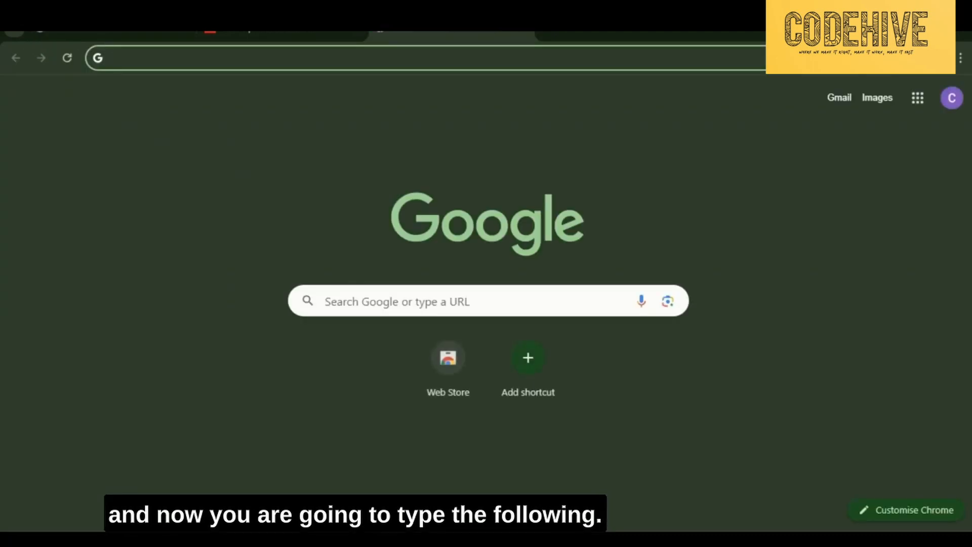
{"action": "type", "text": "oracle "}
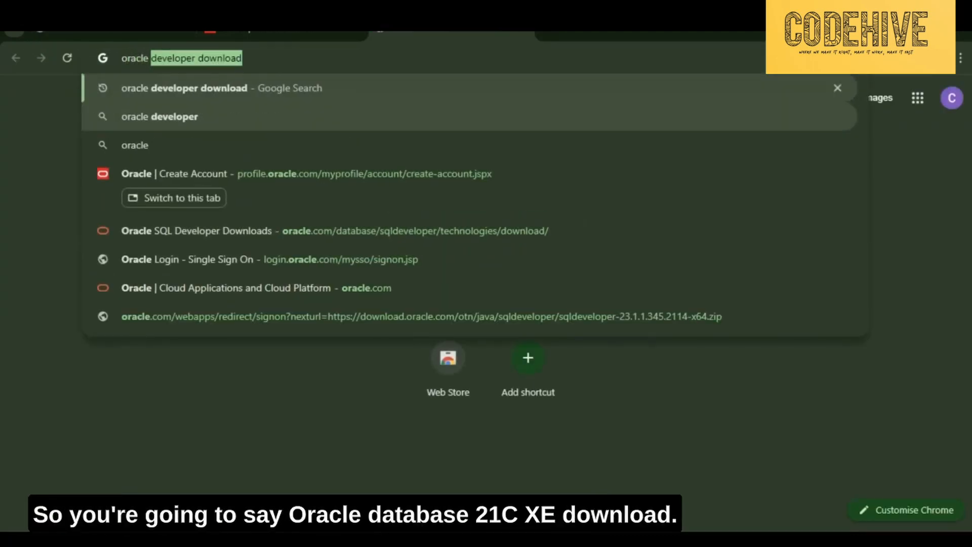
{"action": "type", "text": "databas"}
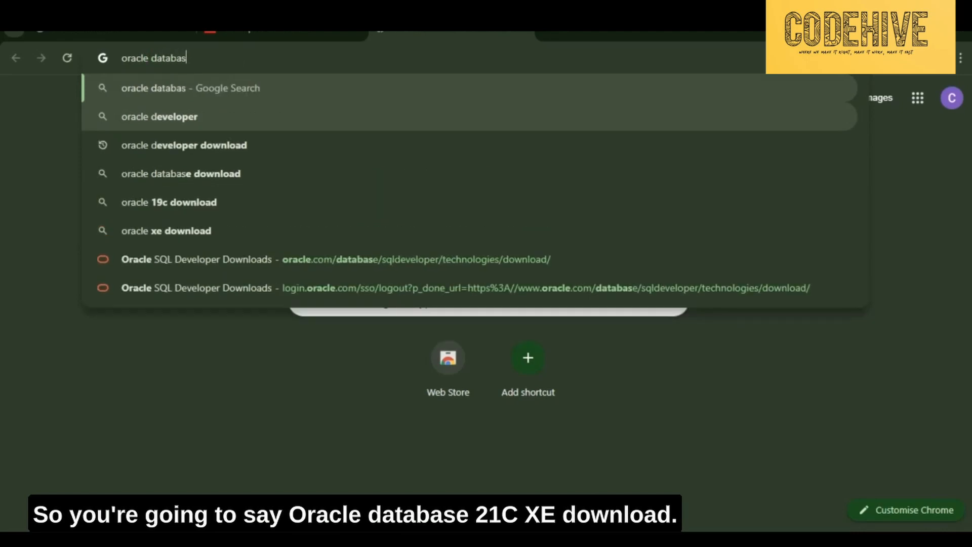
{"action": "type", "text": "e 21"}
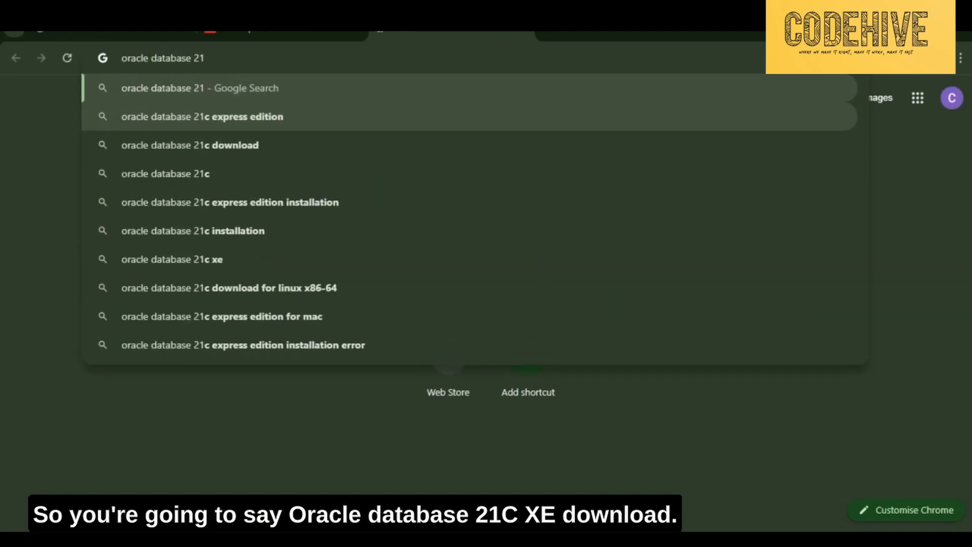
{"action": "type", "text": "c xe downlo"}
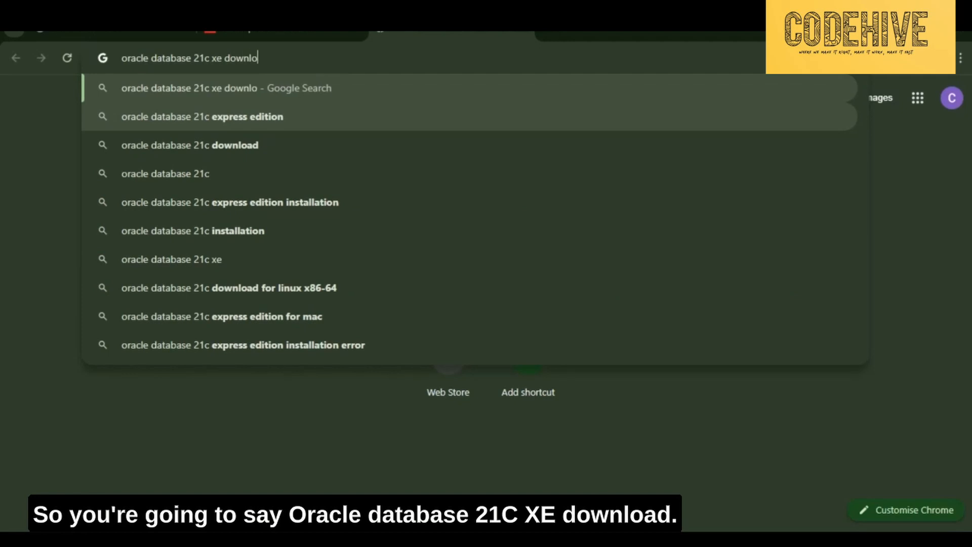
{"action": "type", "text": "ad"}
{"action": "key", "text": "Return"}
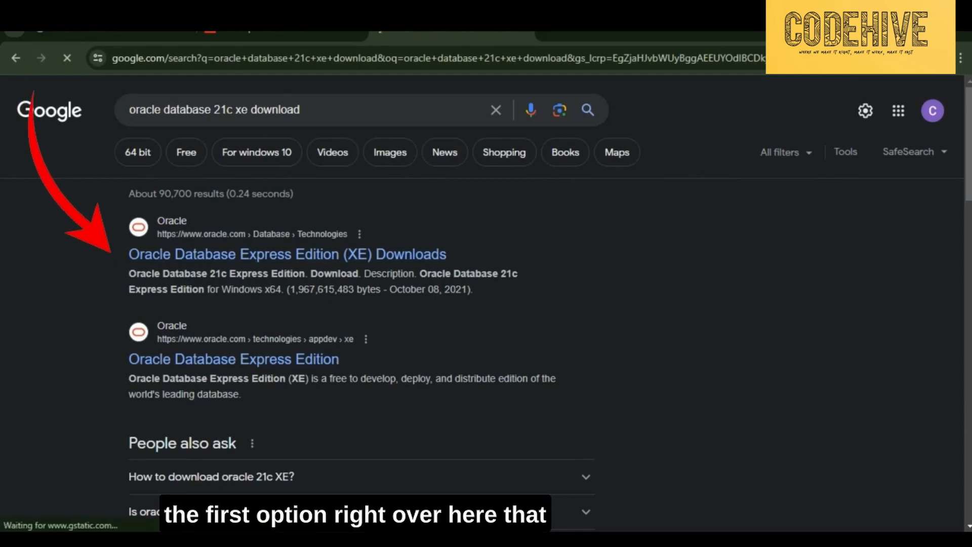
- Open Oracle's XE Downloads page and download Oracle Database 21c Express Edition for Windows x64
{"action": "left_click", "coordinate": [287, 254]}
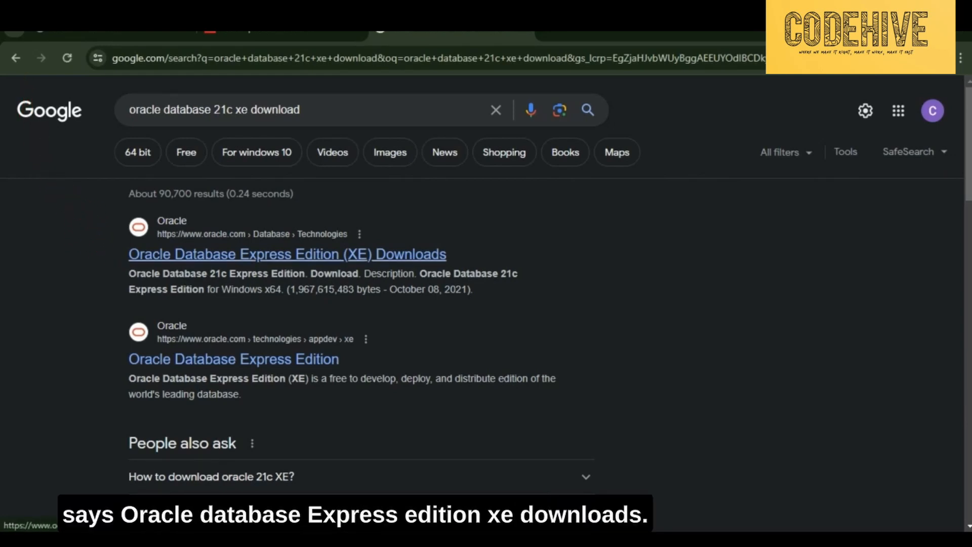
{"action": "left_click", "coordinate": [287, 254]}
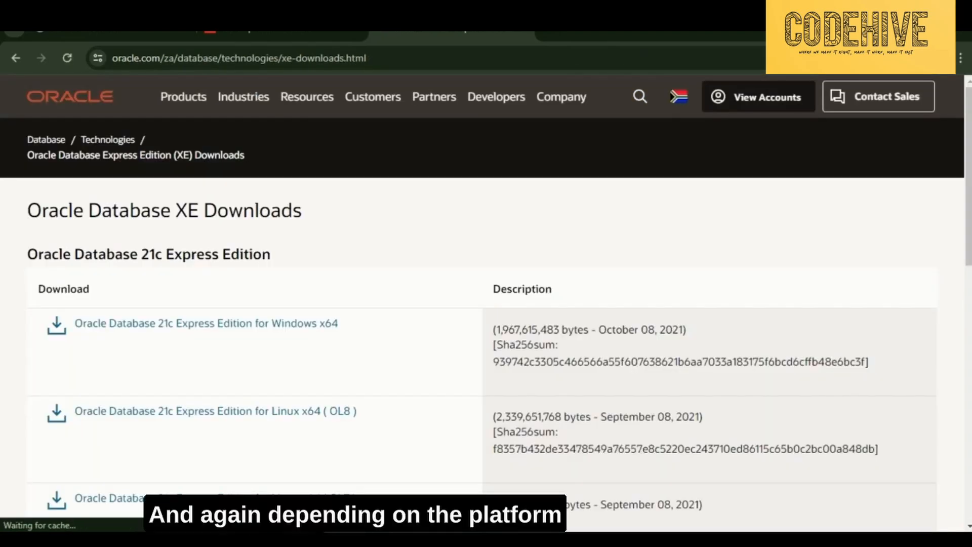
{"action": "scroll", "coordinate": [485, 304], "scroll_direction": "down", "scroll_amount": 2}
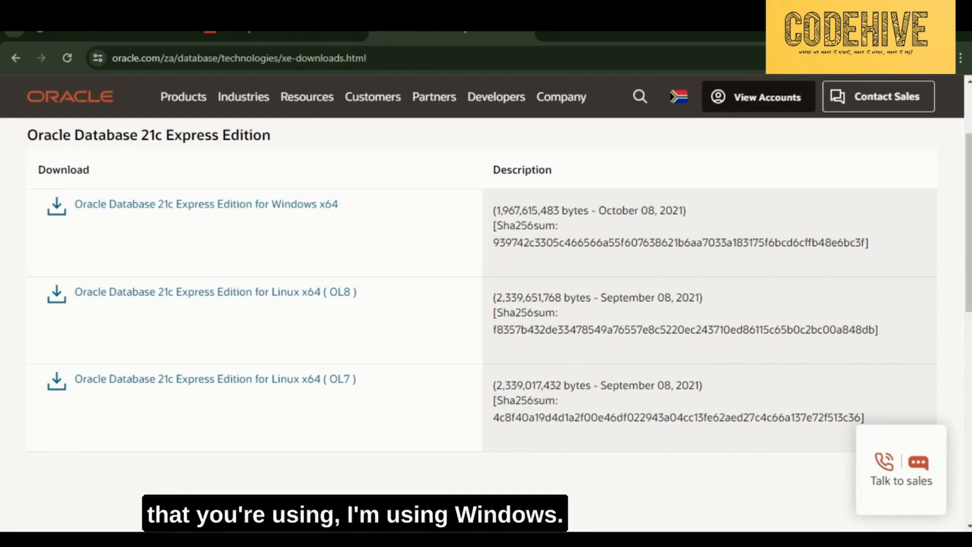
{"action": "scroll", "coordinate": [203, 324], "scroll_direction": "up", "scroll_amount": 2}
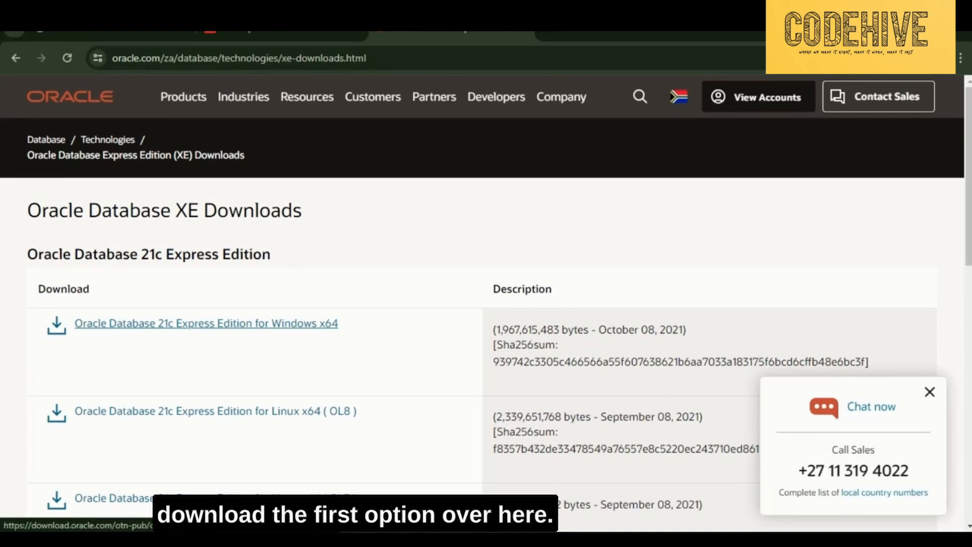
{"action": "left_click", "coordinate": [206, 323]}
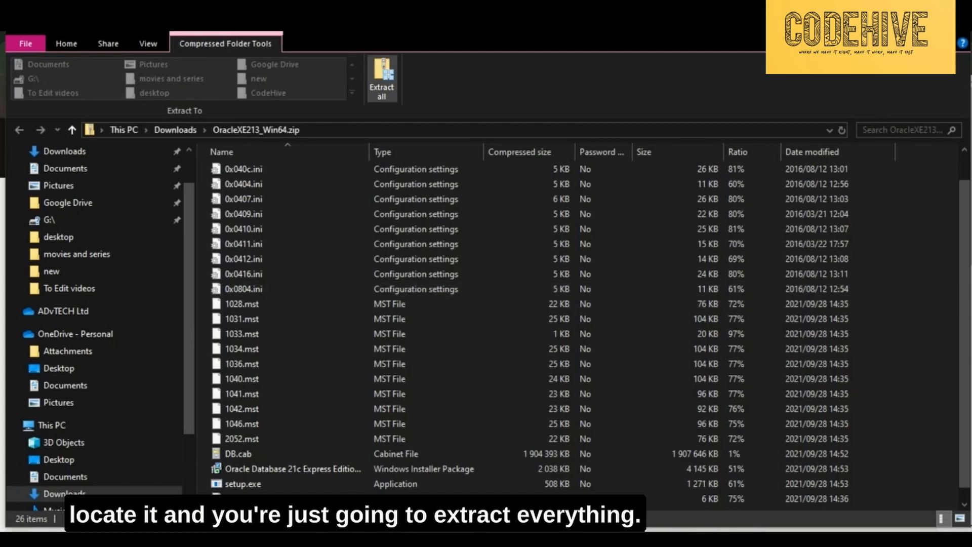
- Extract the OracleXE213_Win64 zip to the proposed OracleXE213_Win64 folder in Downloads
{"action": "left_click", "coordinate": [382, 78]}
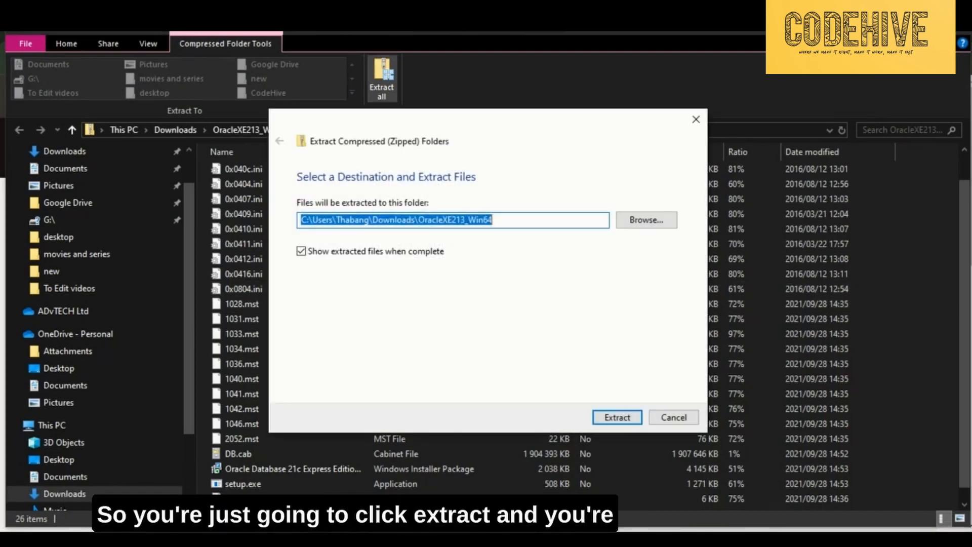
{"action": "key", "text": "Return"}
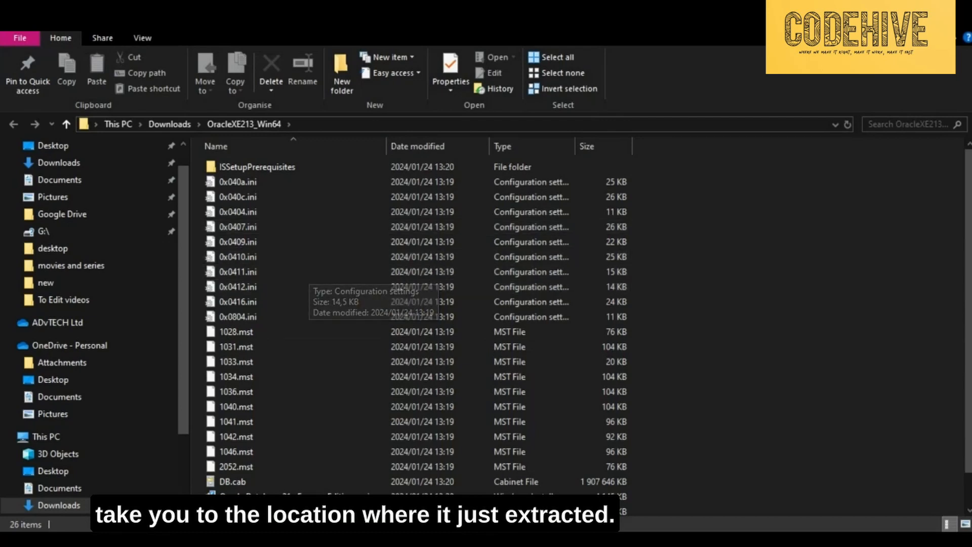
- Run setup.exe from the extracted OracleXE213_Win64 folder to launch the XE InstallShield Wizard
{"action": "scroll", "coordinate": [91, 303], "scroll_direction": "down", "scroll_amount": 2}
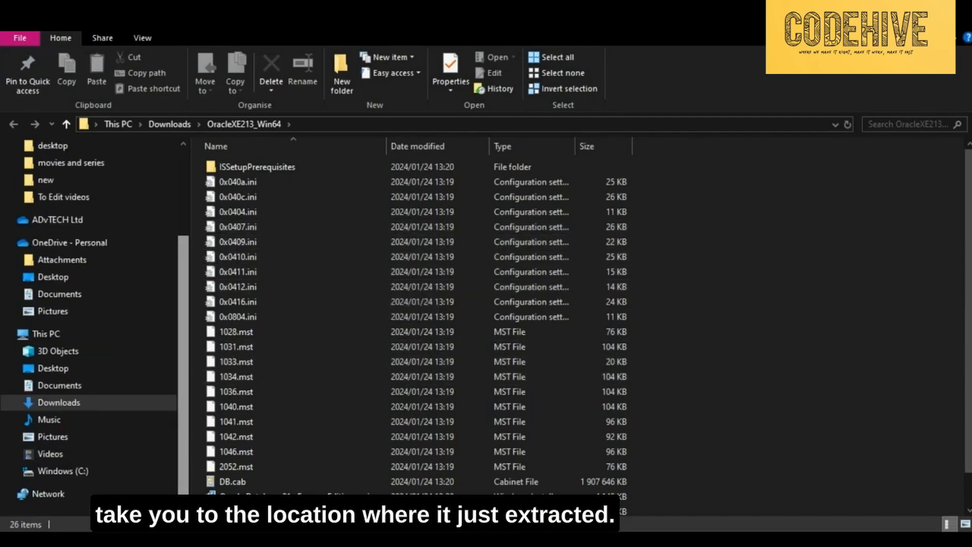
{"action": "scroll", "coordinate": [354, 328], "scroll_direction": "down", "scroll_amount": 1}
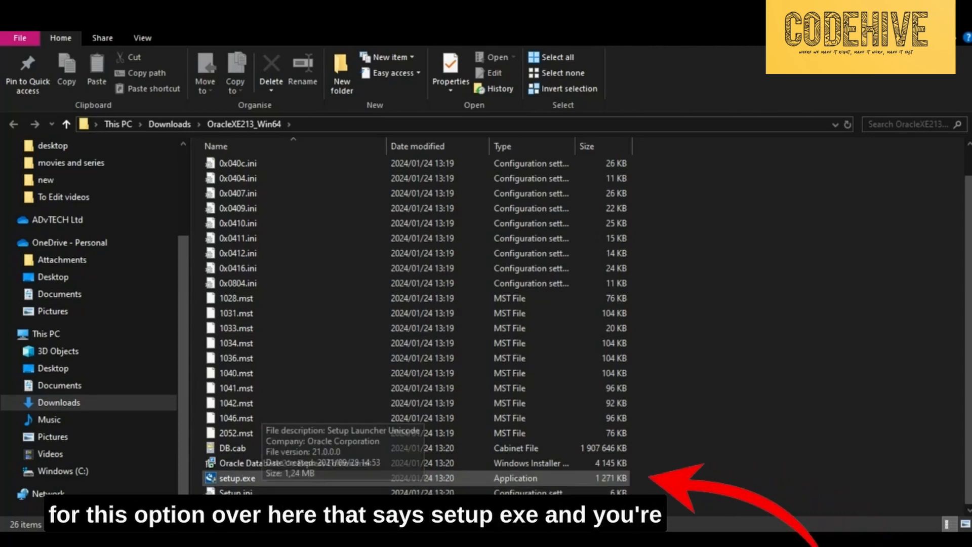
{"action": "left_click", "coordinate": [237, 478]}
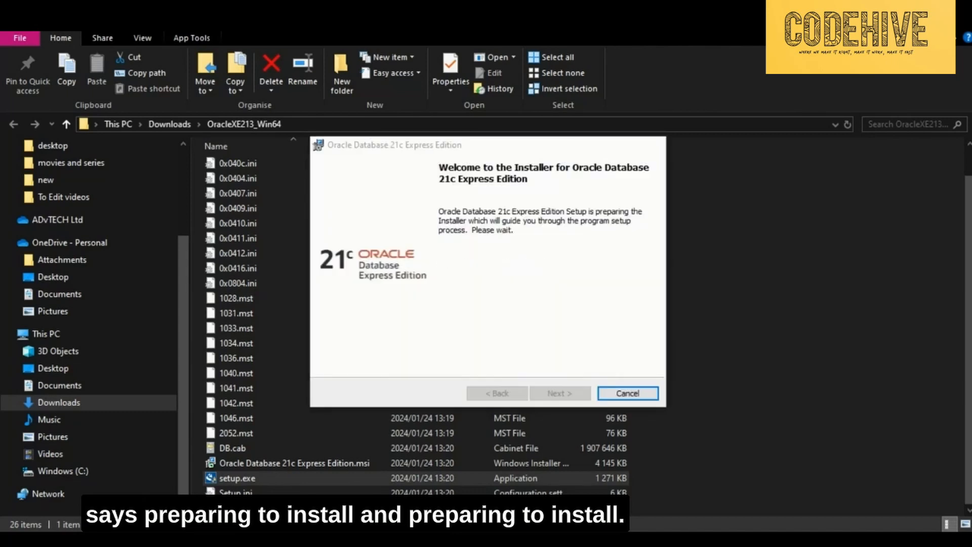
{"action": "key", "text": "Return"}
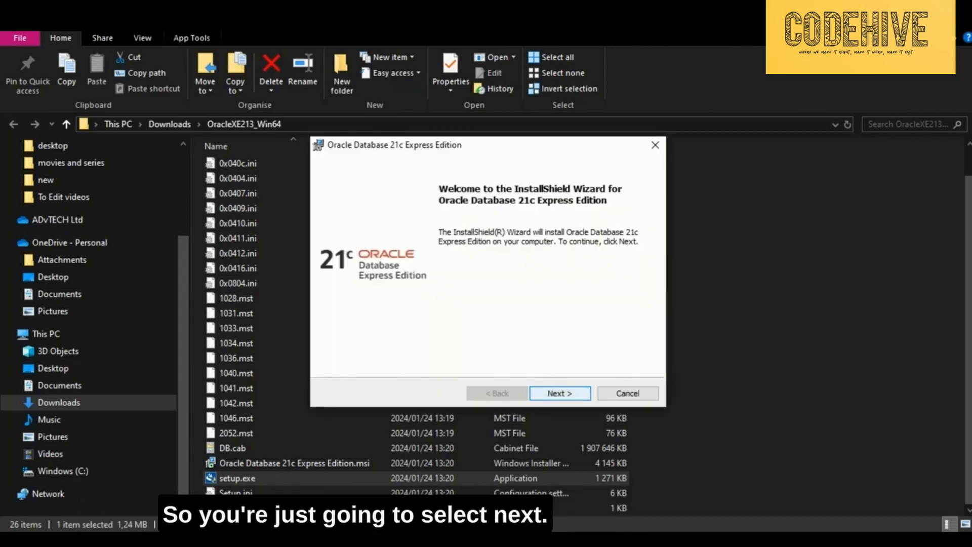
- Accept the license terms and keep the default destination folder
{"action": "left_click", "coordinate": [322, 341]}
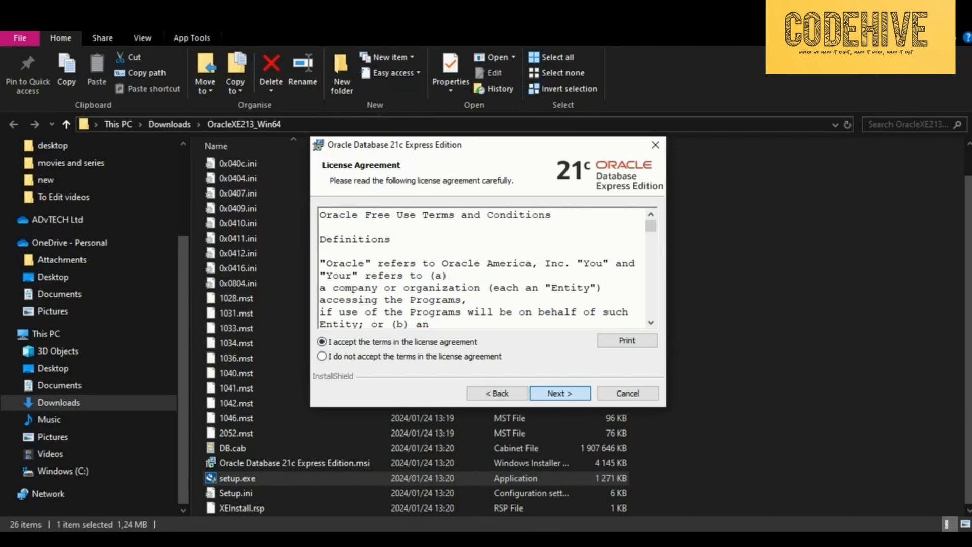
{"action": "left_click", "coordinate": [560, 393]}
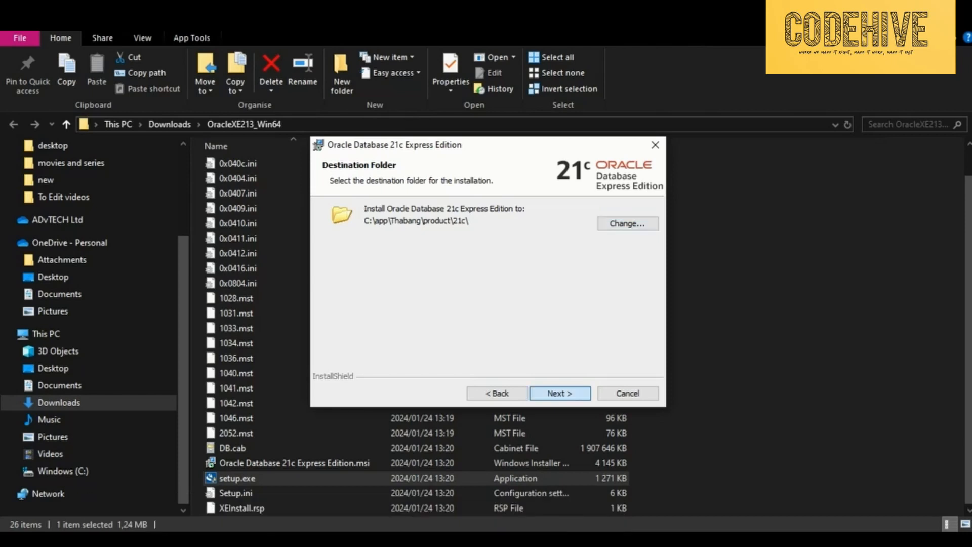
{"action": "key", "text": "Return"}
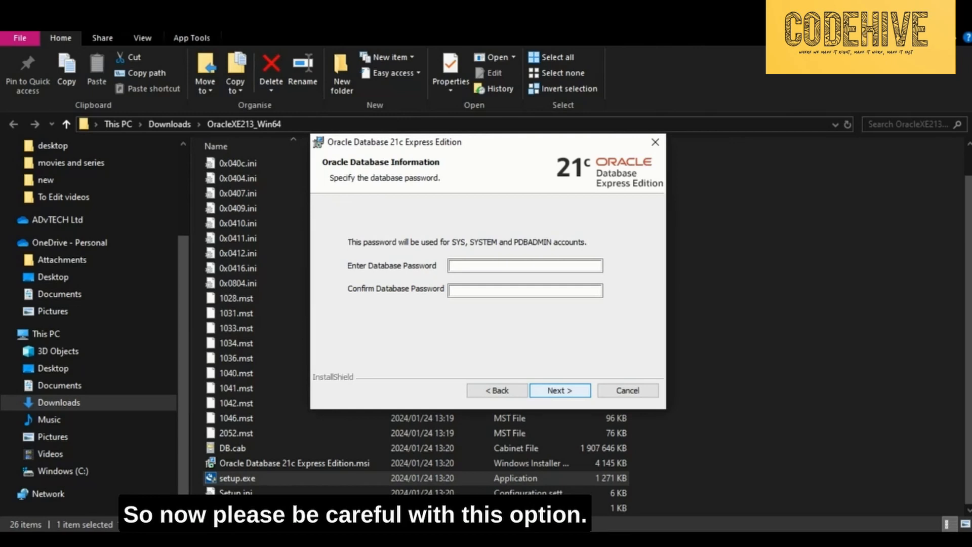
- Enter the database password in both the Enter and Confirm fields, then proceed to the Summary
{"action": "left_click", "coordinate": [453, 265]}
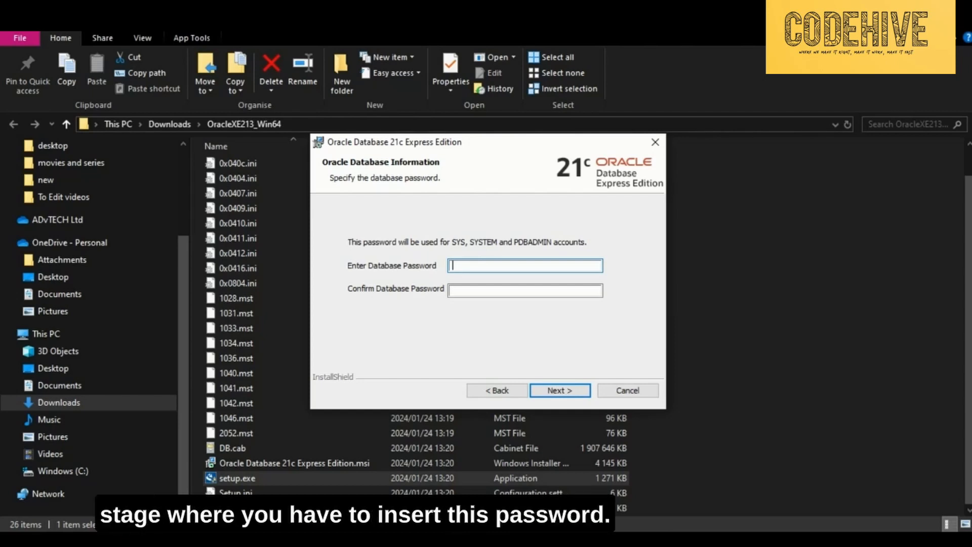
{"action": "type", "text": "•••"}
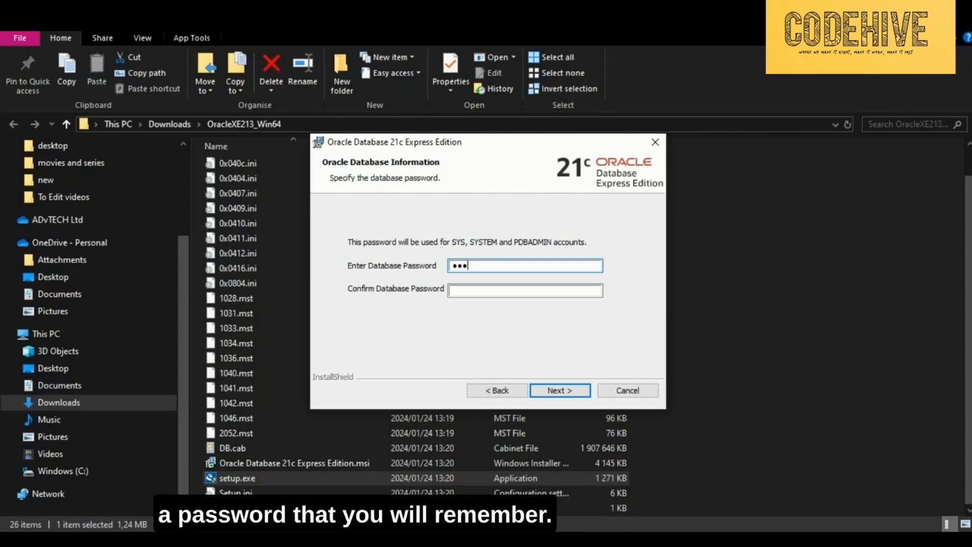
{"action": "type", "text": "••••••••"}
{"action": "key", "text": "Tab"}
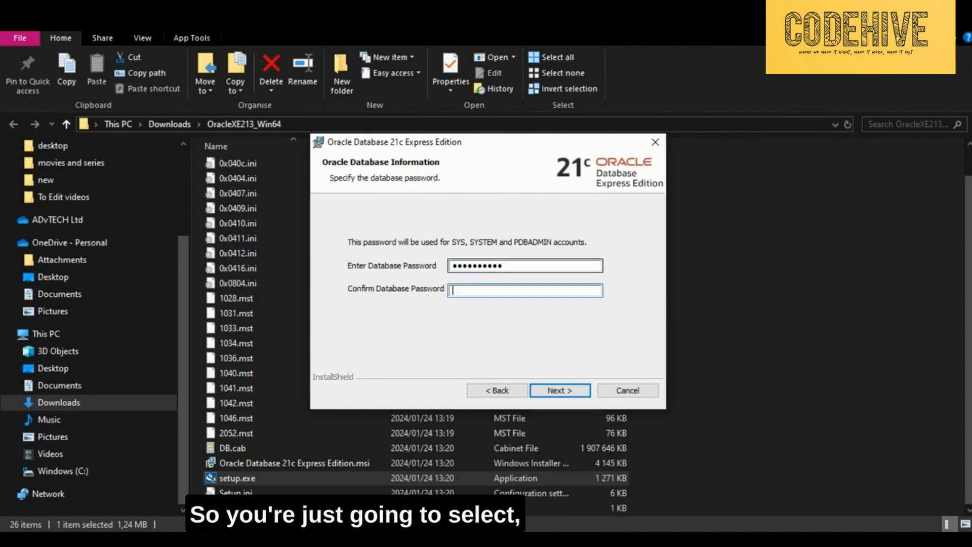
{"action": "type", "text": "•••••••••"}
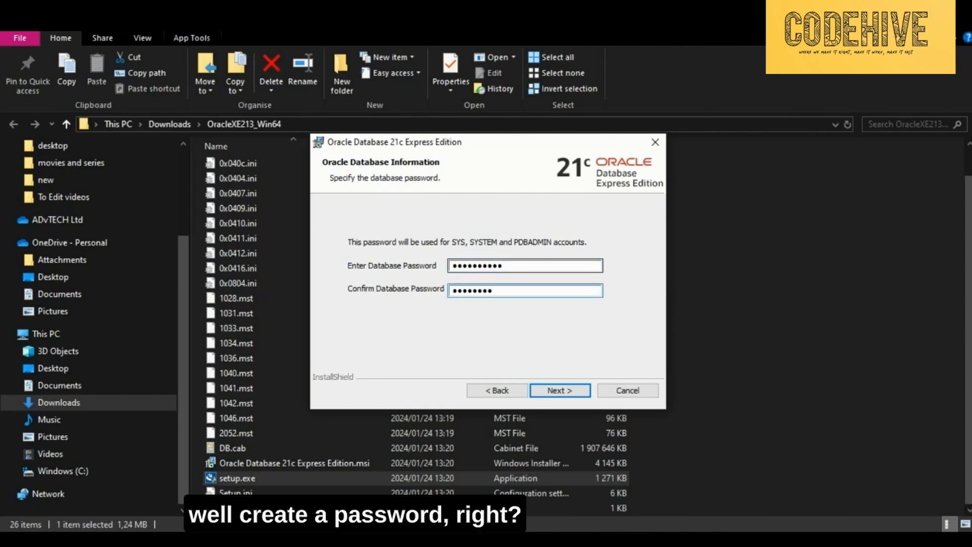
{"action": "type", "text": "••"}
{"action": "key", "text": "Return"}
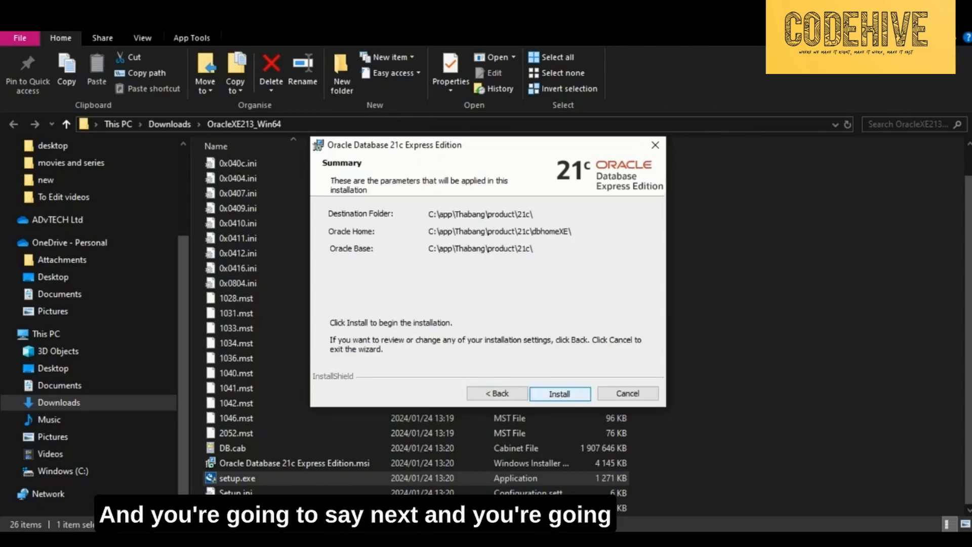
- Install Oracle Database 21c XE with the summarised settings, then finish and close the wizard
{"action": "key", "text": "Return"}
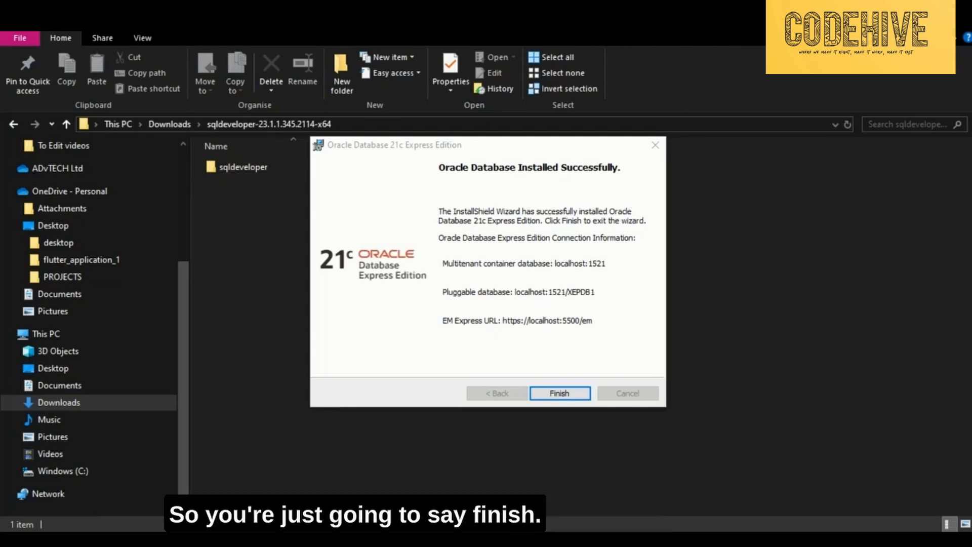
{"action": "key", "text": "Return"}
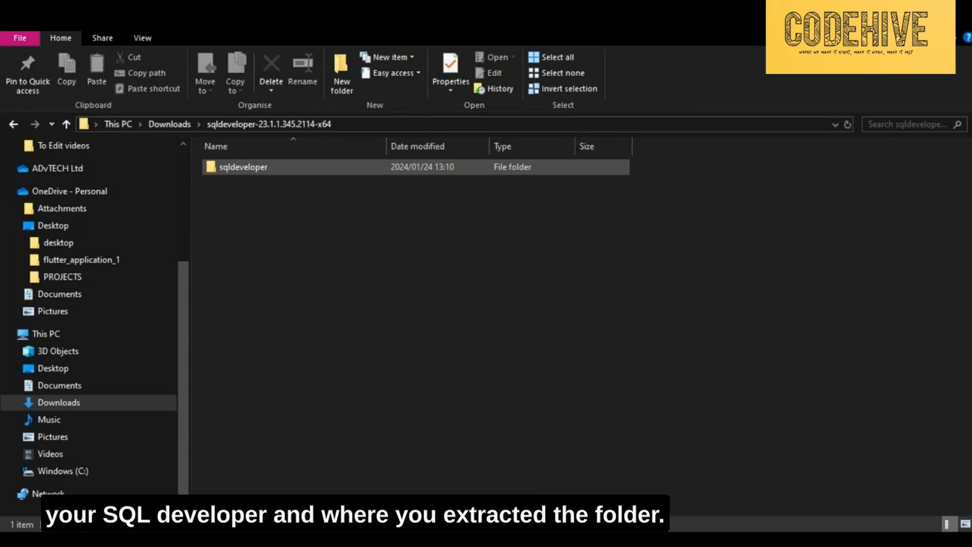
- Open the extracted sqldeveloper folder and launch sqldeveloper.exe to start SQL Developer 23.1.1
{"action": "left_click", "coordinate": [243, 167]}
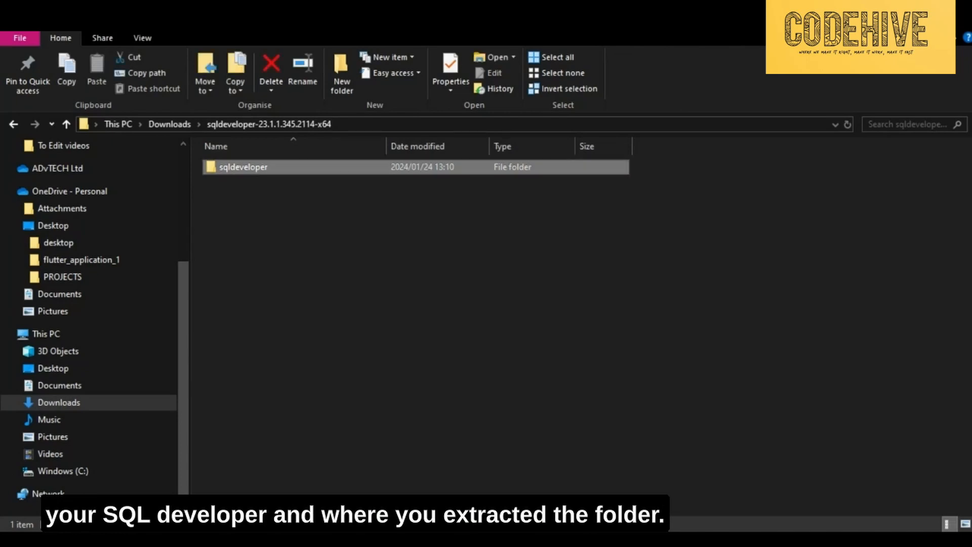
{"action": "key", "text": "Return"}
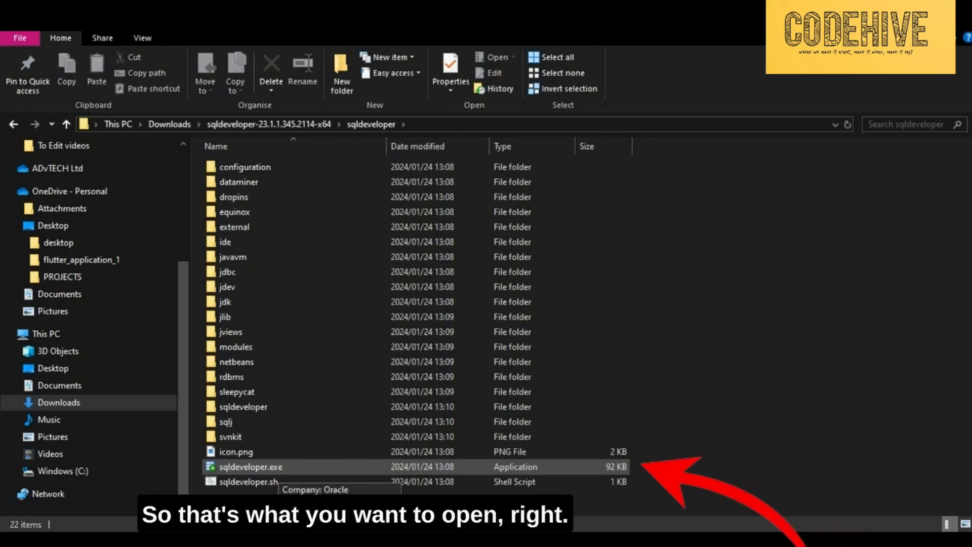
{"action": "left_click", "coordinate": [251, 466]}
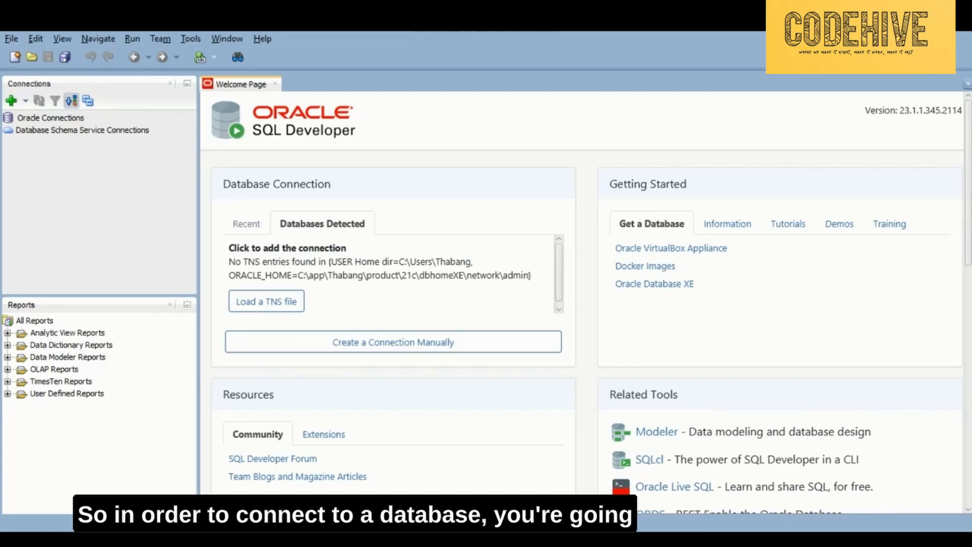
- Create a new database connection named testDB
{"action": "left_click", "coordinate": [12, 100]}
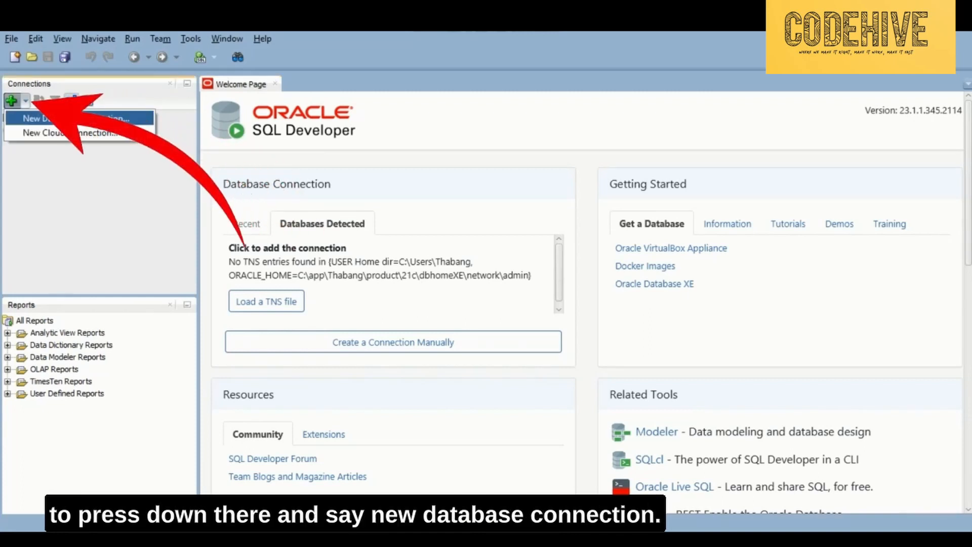
{"action": "left_click", "coordinate": [55, 114]}
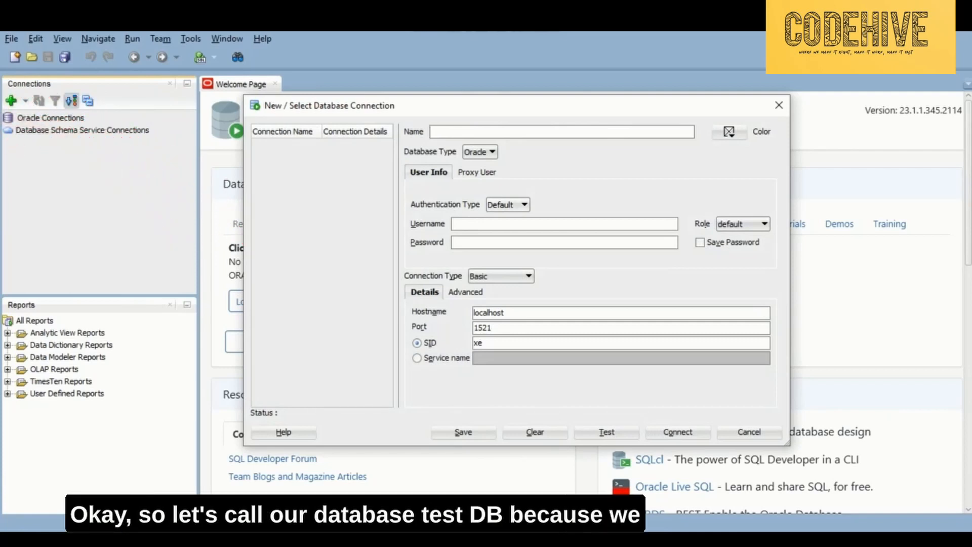
{"action": "type", "text": "testDB"}
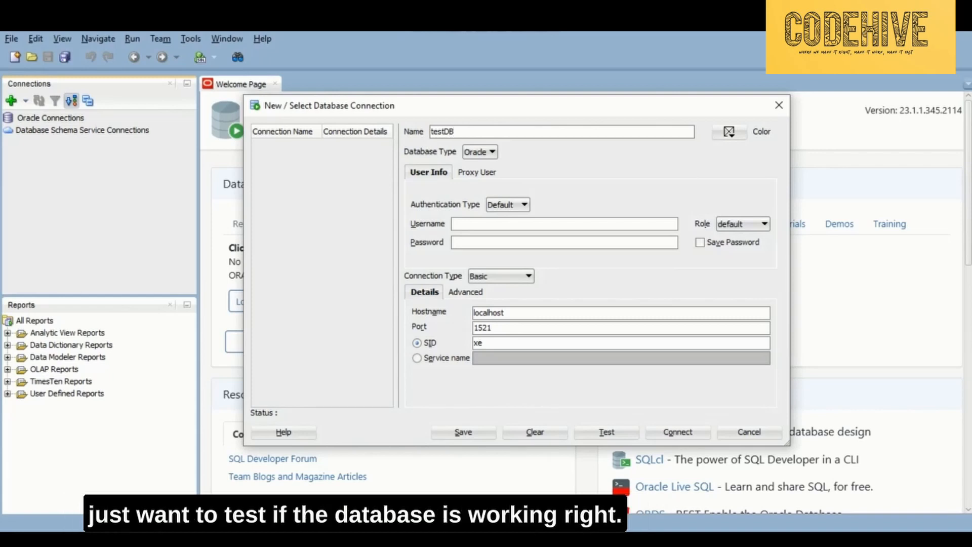
- Set the username to SYSTEM, enter the account password, and tick Save Password
{"action": "left_click", "coordinate": [564, 223]}
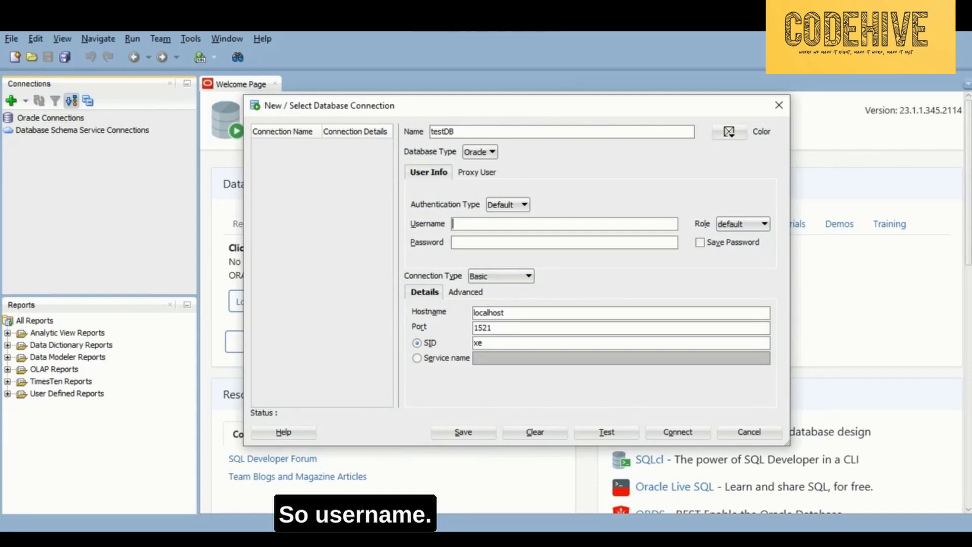
{"action": "type", "text": "SYSTEM"}
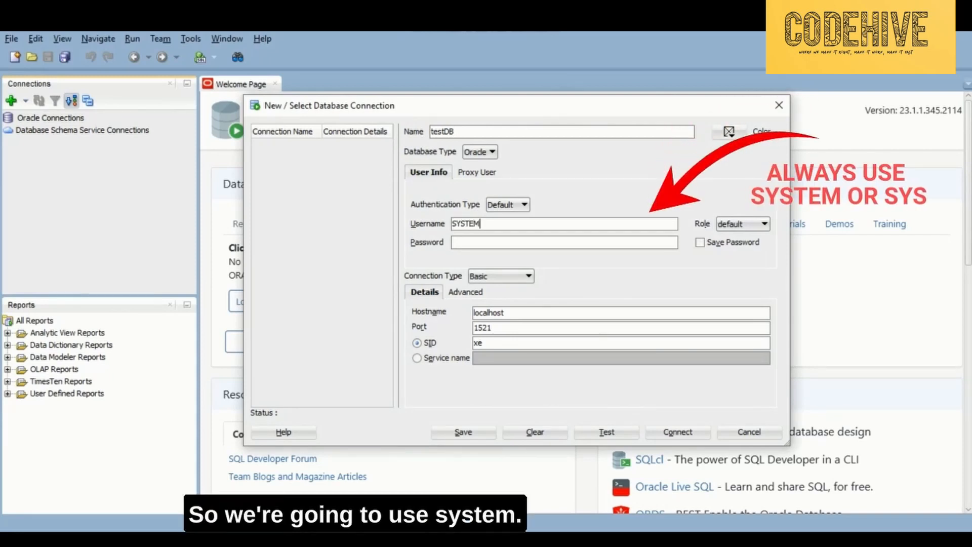
{"action": "left_click", "coordinate": [564, 242]}
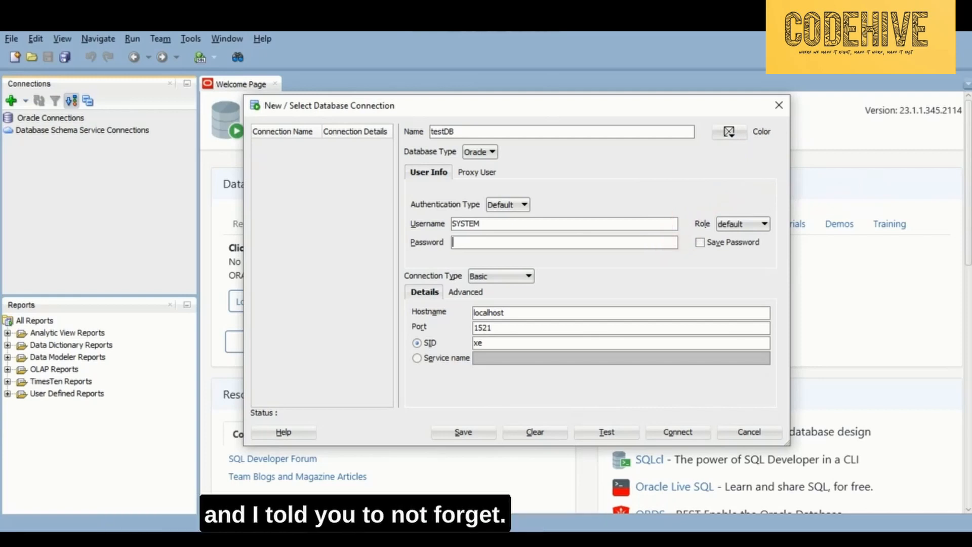
{"action": "type", "text": "o"}
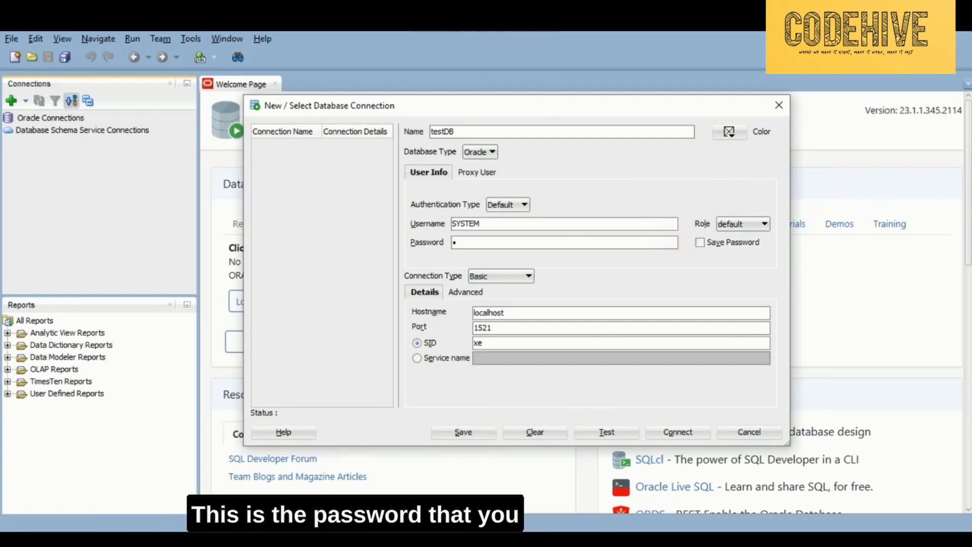
{"action": "type", "text": "racle1"}
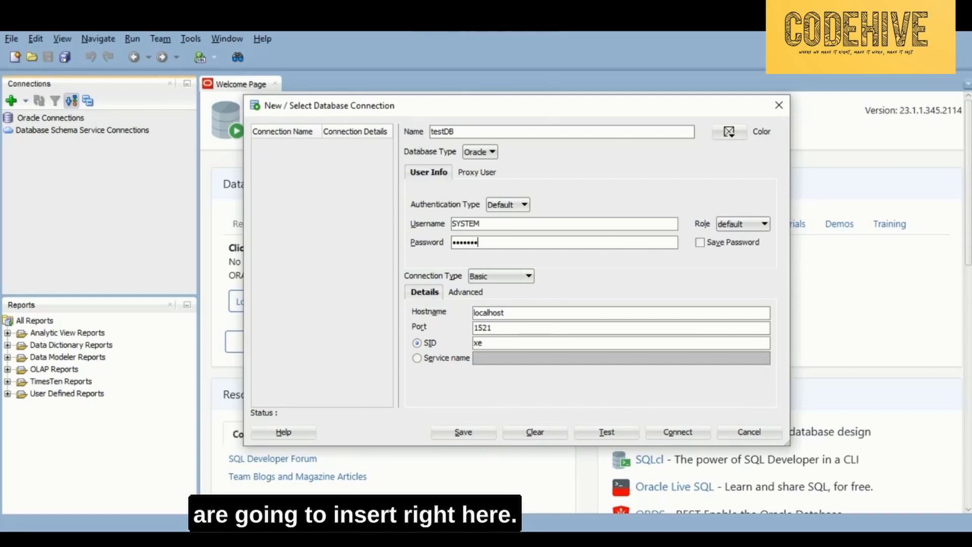
{"action": "type", "text": "234"}
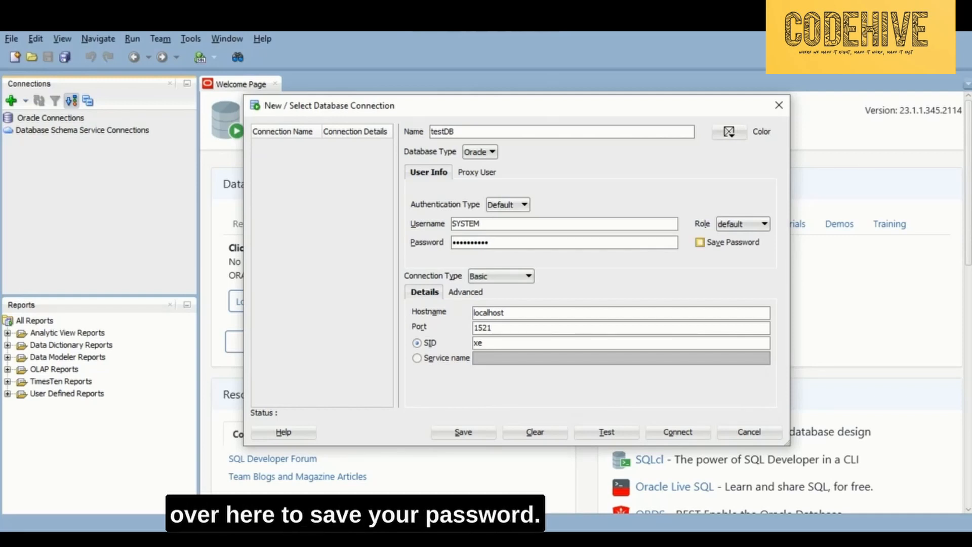
{"action": "left_click", "coordinate": [700, 242]}
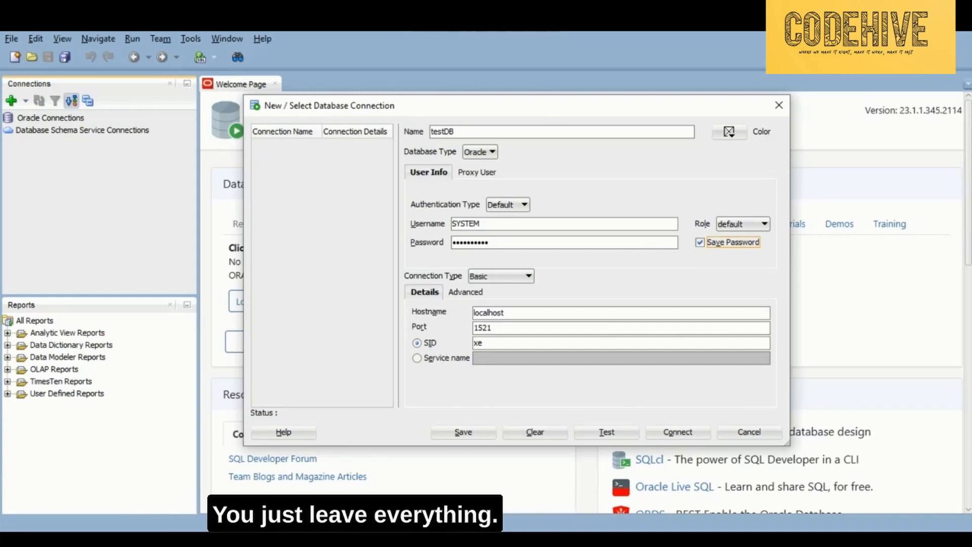
- Review the testDB name, SYSTEM username and password fields
{"action": "double_click", "coordinate": [442, 131]}
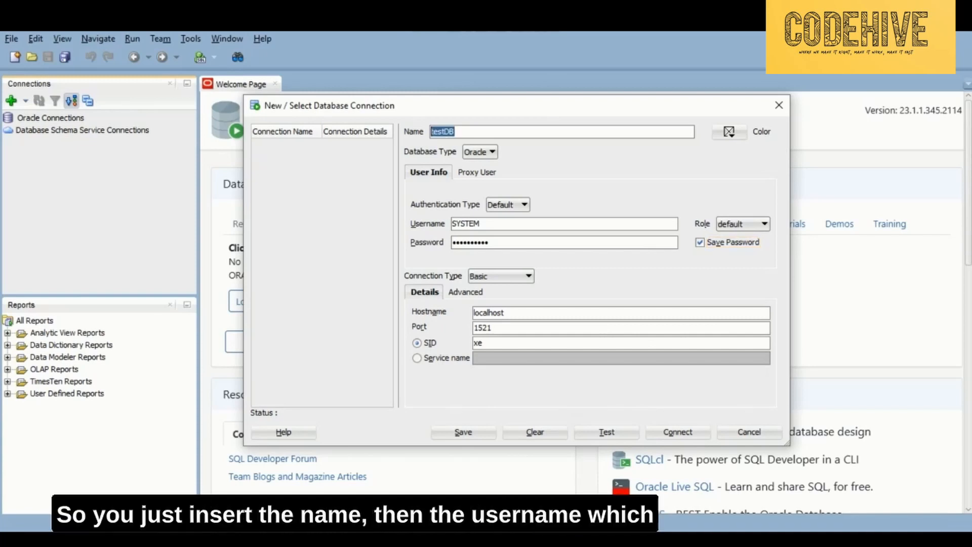
{"action": "double_click", "coordinate": [466, 223]}
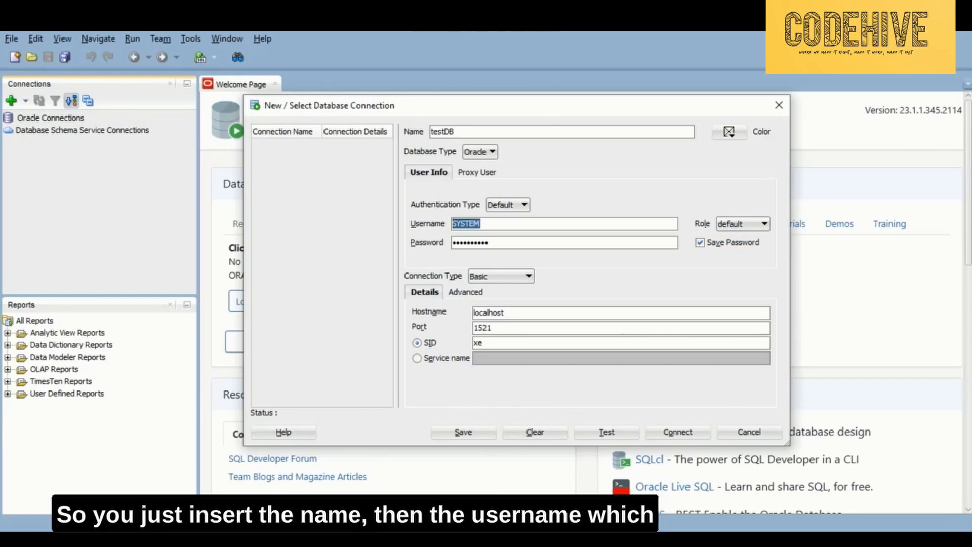
{"action": "left_click", "coordinate": [488, 242]}
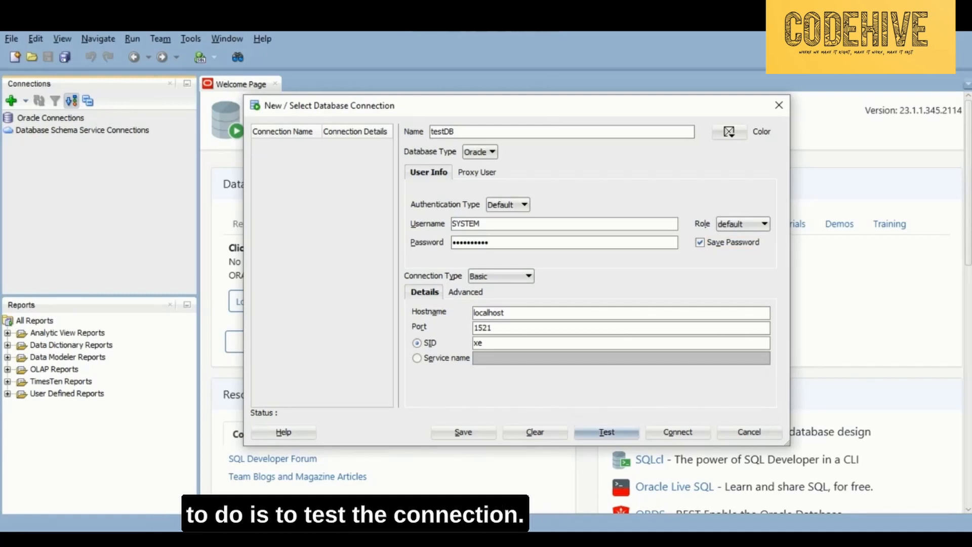
- Test the testDB connection until it reports Success, then connect to save it
{"action": "left_click", "coordinate": [606, 431]}
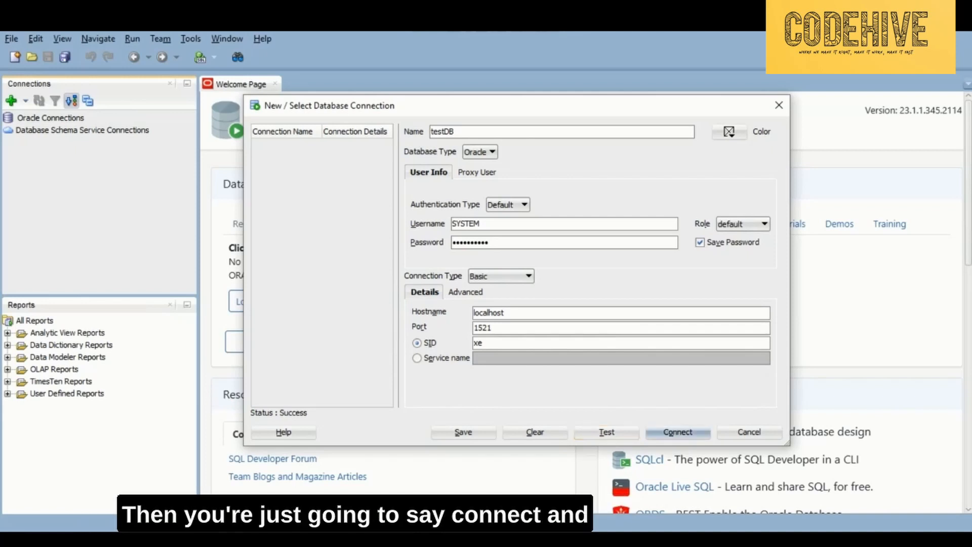
{"action": "left_click", "coordinate": [678, 432]}
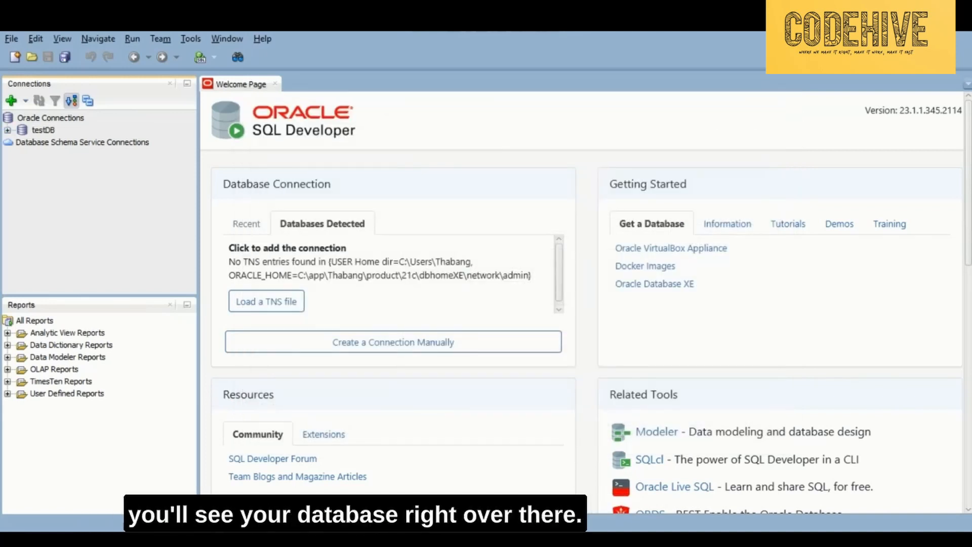